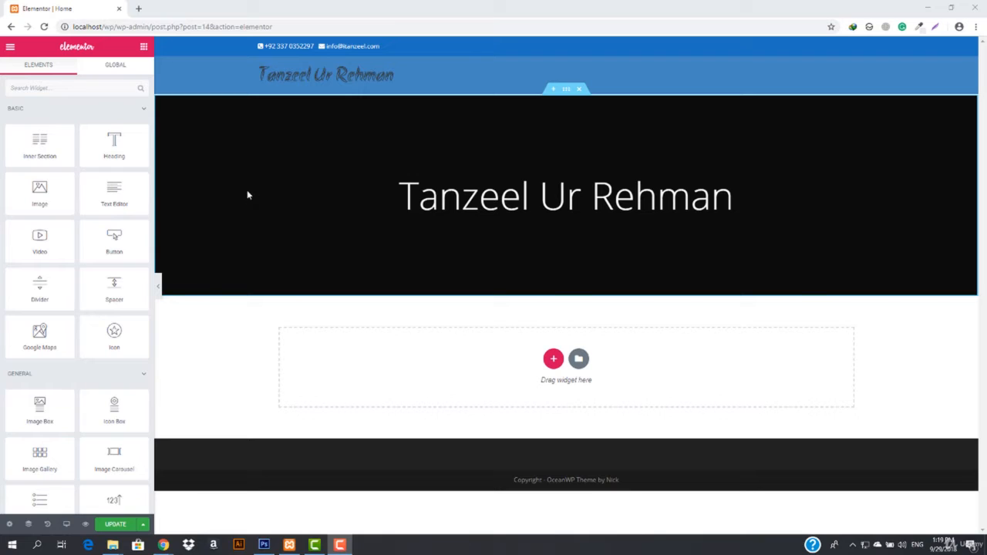
- Preview the home page without the editing panel, and bring the panel back
click(157, 286)
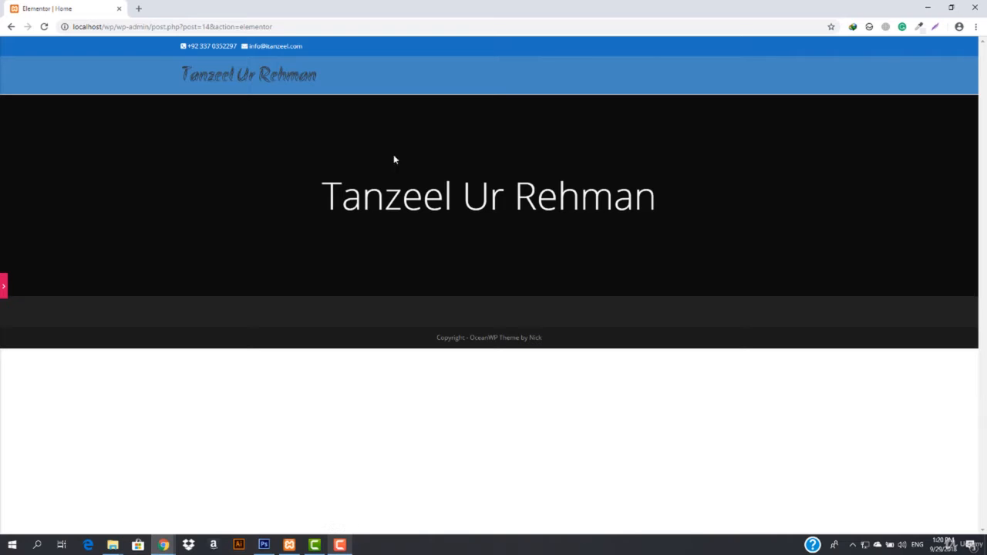
click(4, 285)
- Open unsplash.com in a new browser tab and look over its home page
click(139, 9)
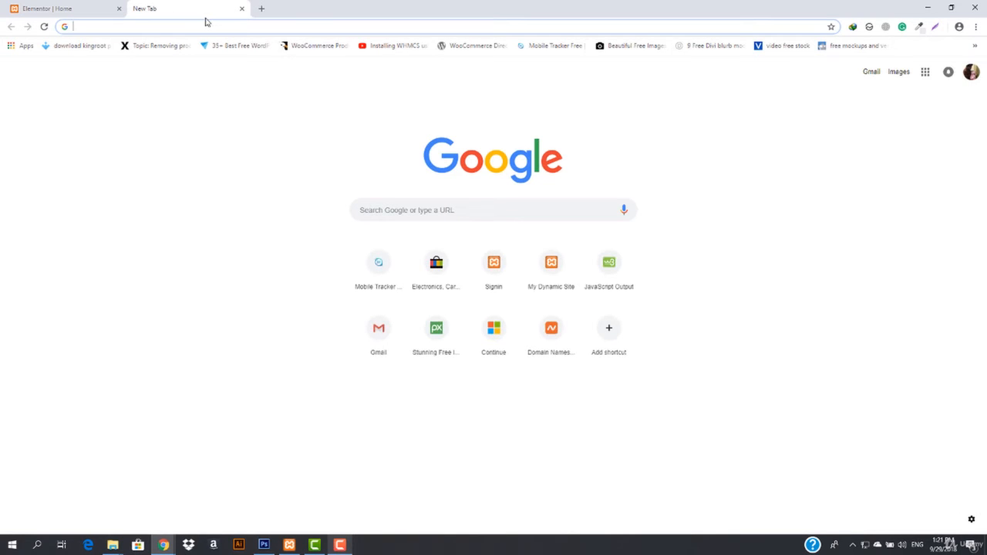
text(un)
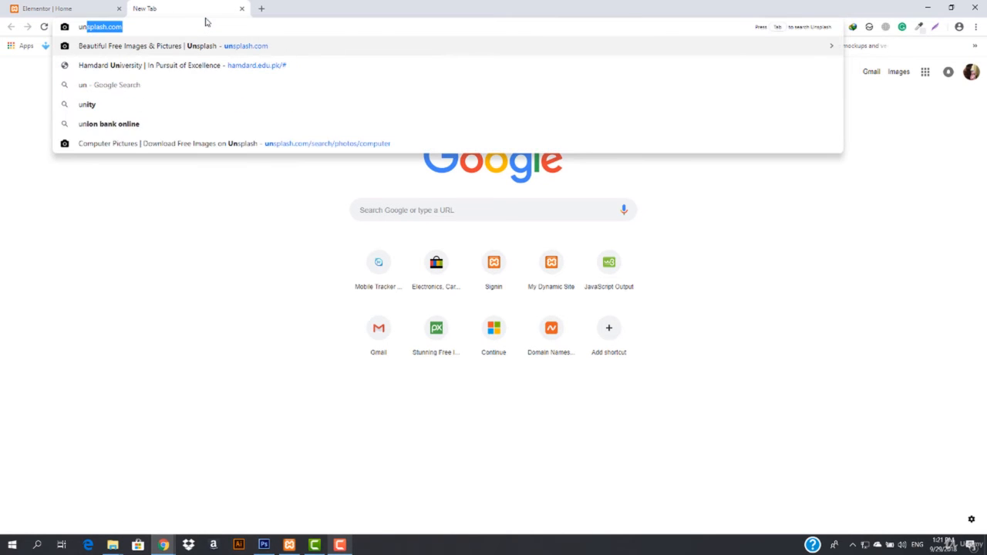
key(Return)
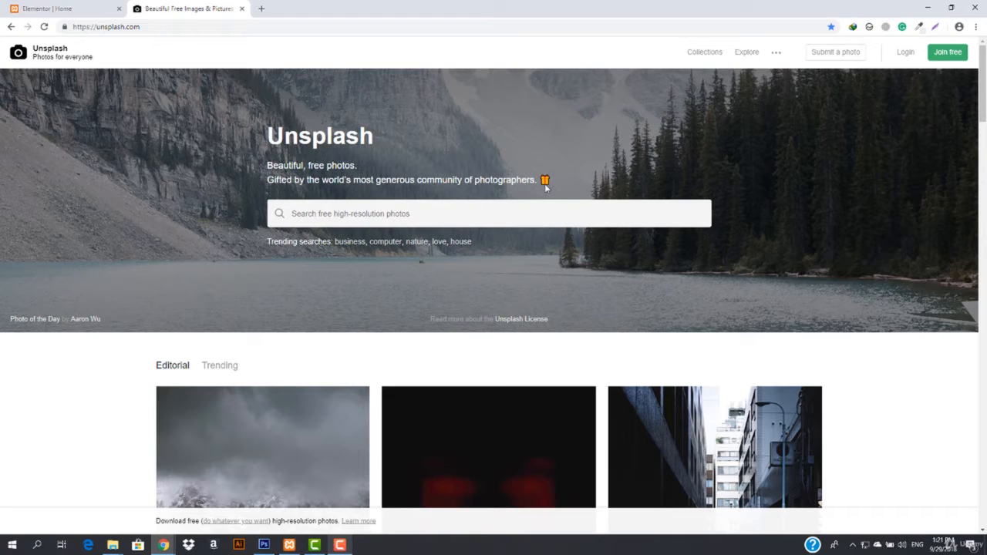
click(388, 216)
scroll(364, 287, down, 3)
scroll(364, 287, up, 3)
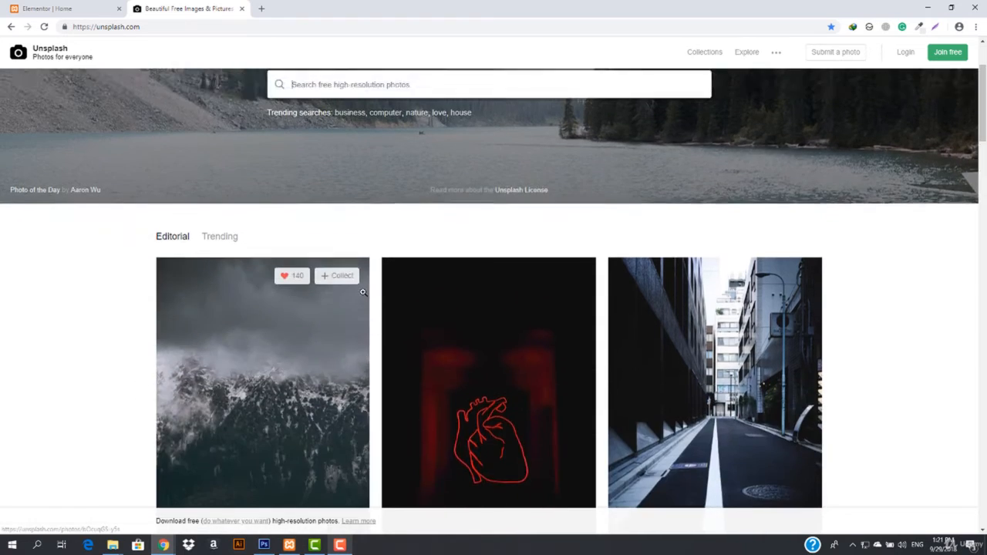
- Search Unsplash for "computer" photos
click(109, 6)
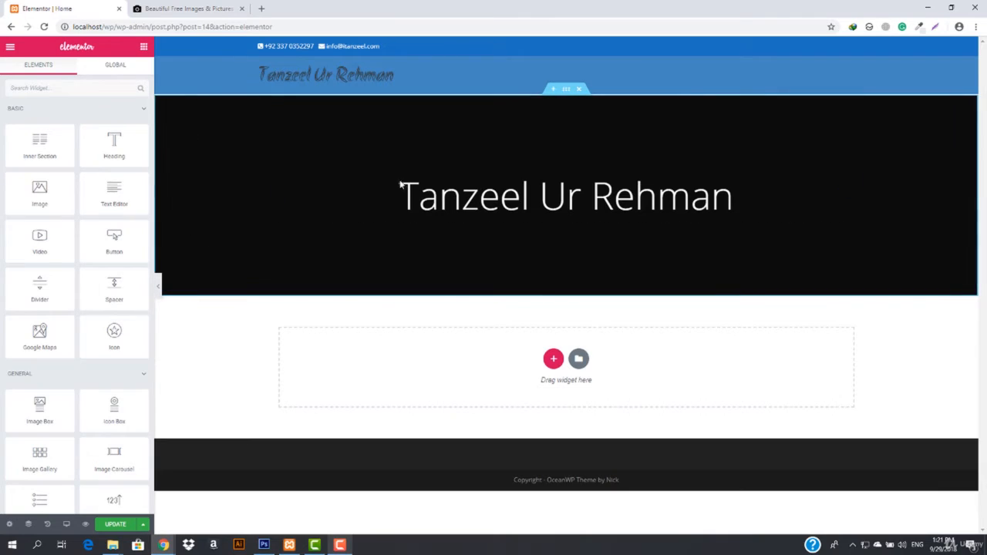
click(192, 8)
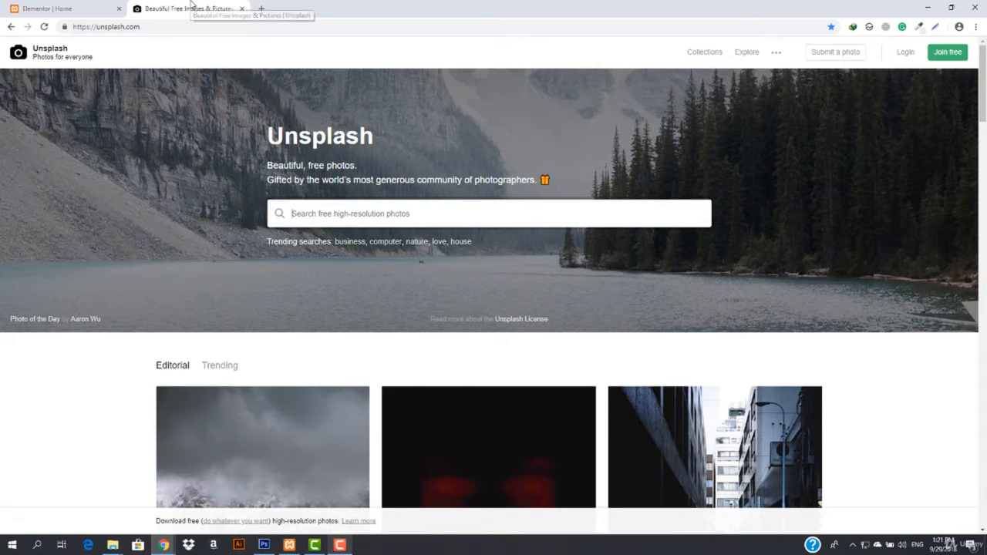
click(457, 214)
text(computer)
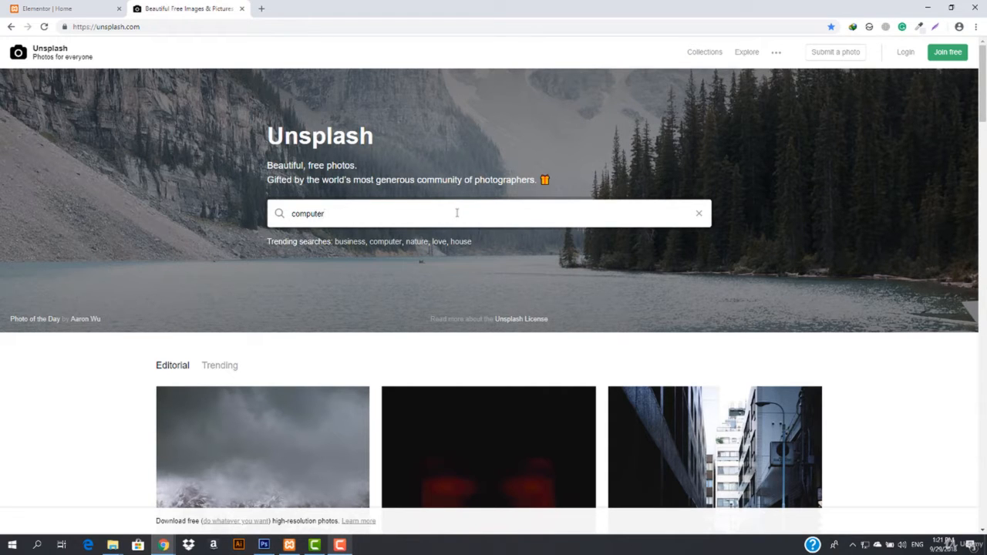
key(Return)
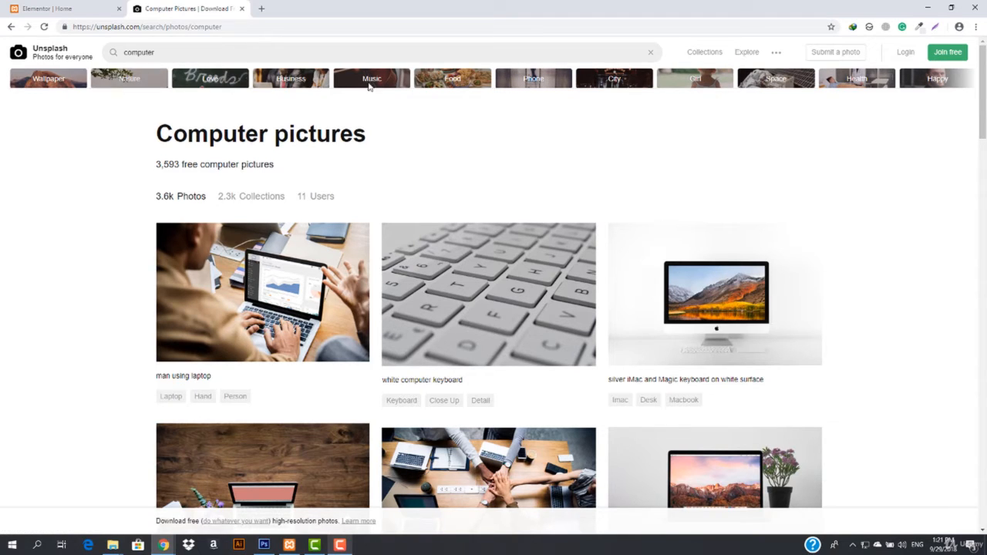
- Find and download the photo of the black and gray laptop beside a black ceramic mug from the computer results
scroll(452, 338, down, 1)
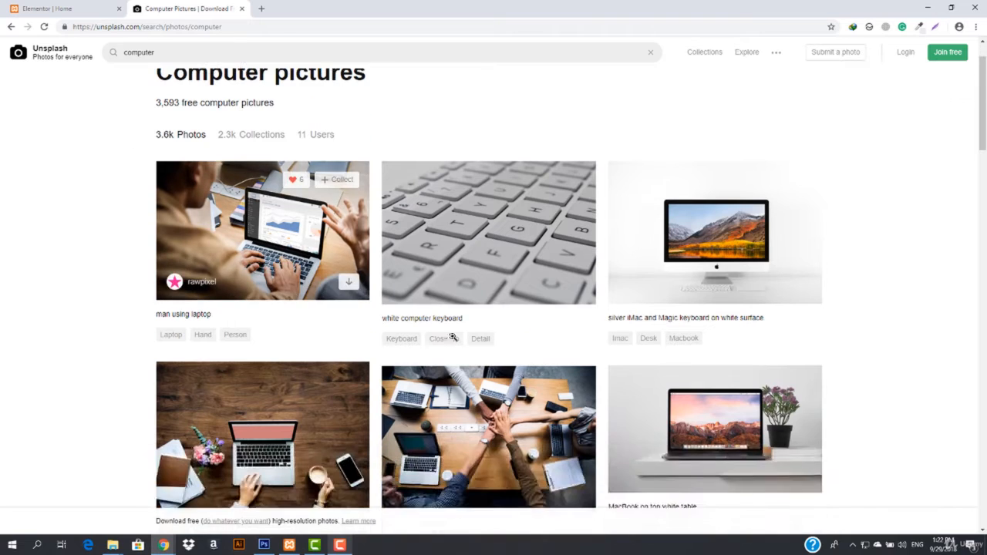
scroll(487, 337, down, 3)
scroll(487, 337, down, 2)
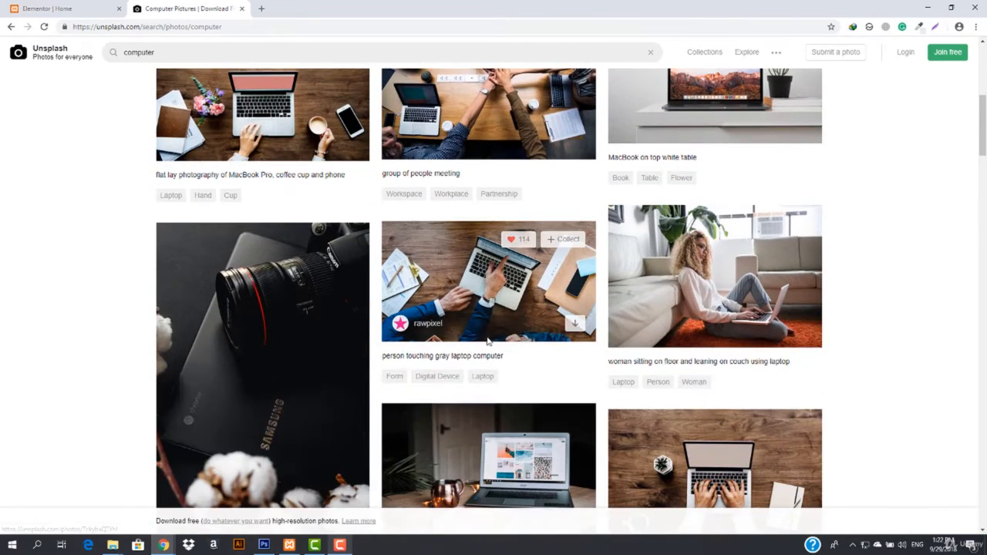
scroll(487, 339, down, 5)
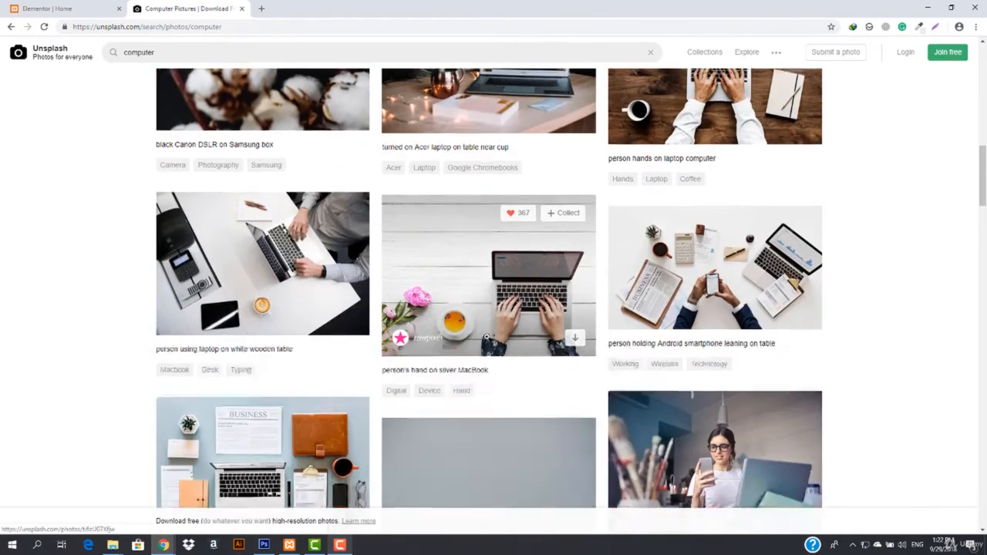
scroll(486, 337, down, 4)
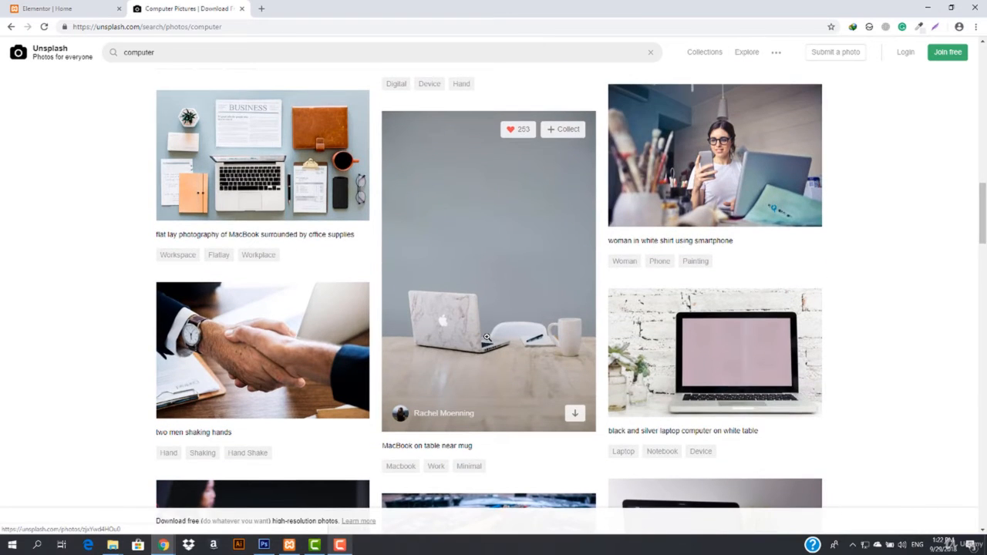
scroll(486, 337, down, 3)
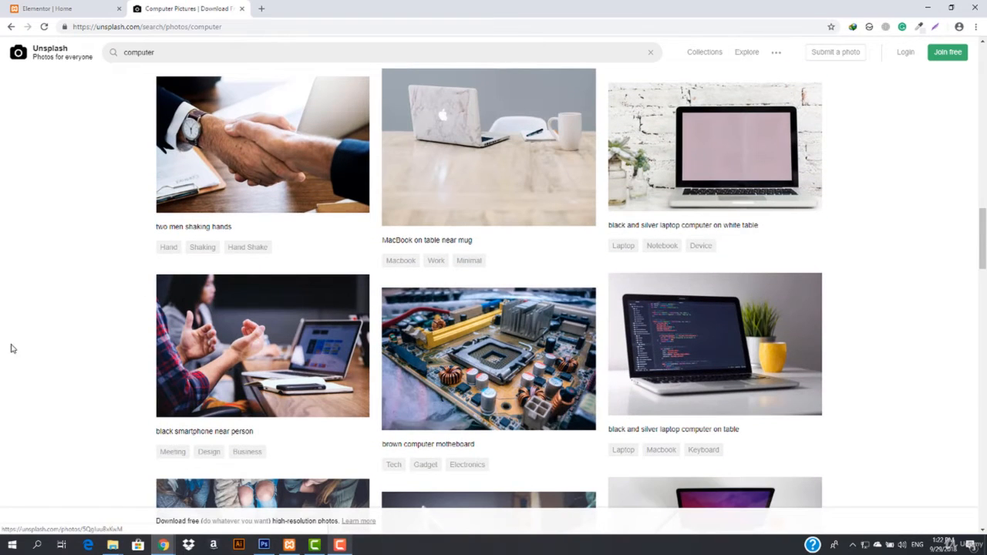
scroll(11, 349, down, 4)
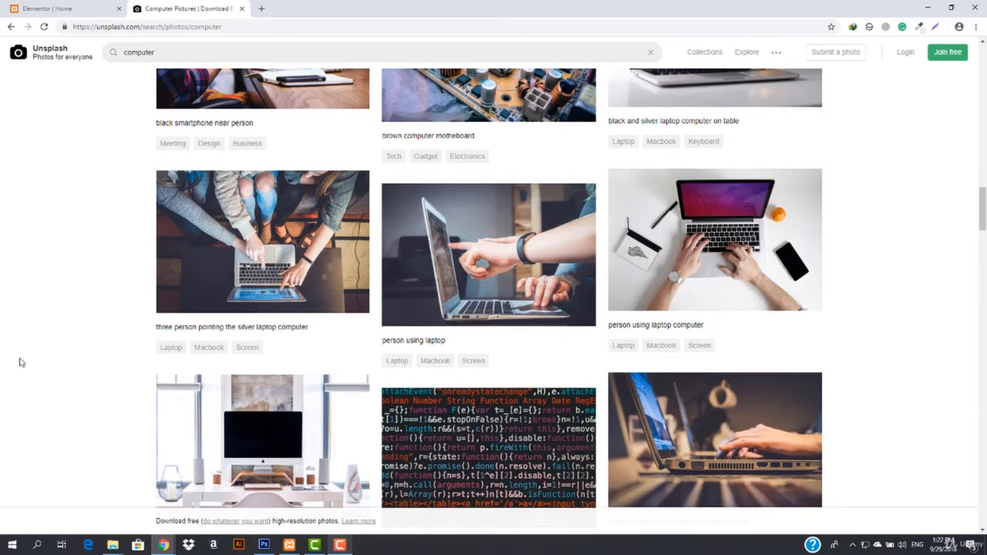
scroll(21, 362, down, 7)
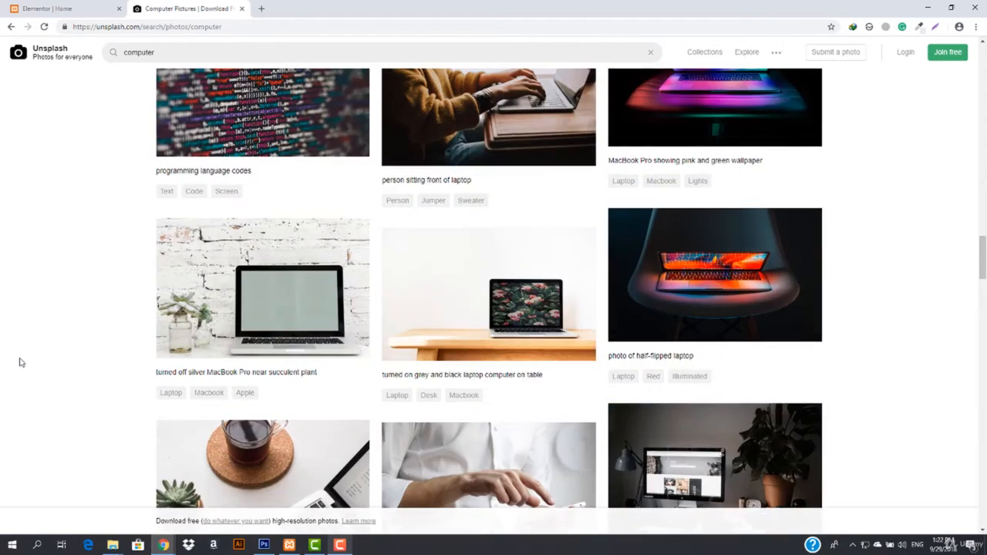
scroll(20, 362, down, 8)
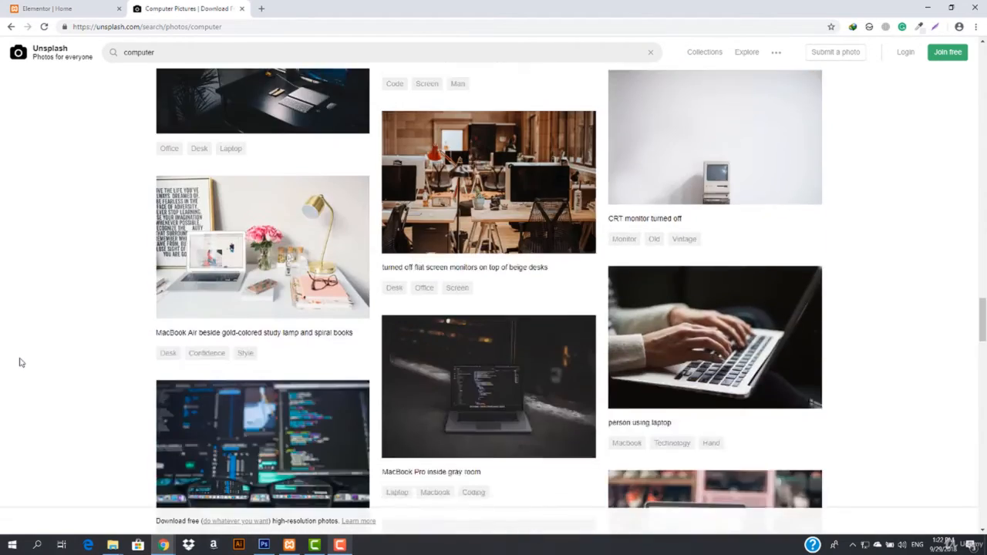
scroll(20, 362, down, 14)
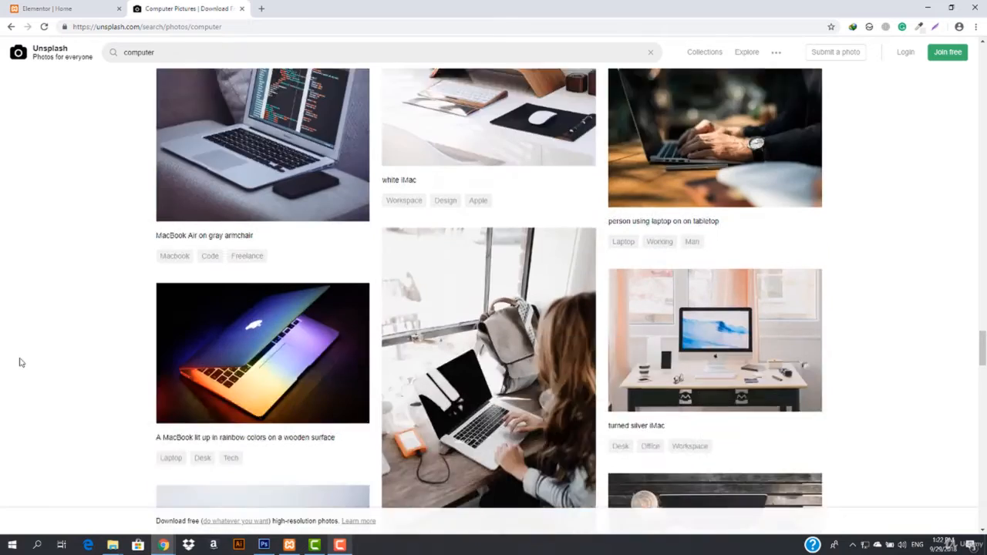
scroll(21, 362, down, 12)
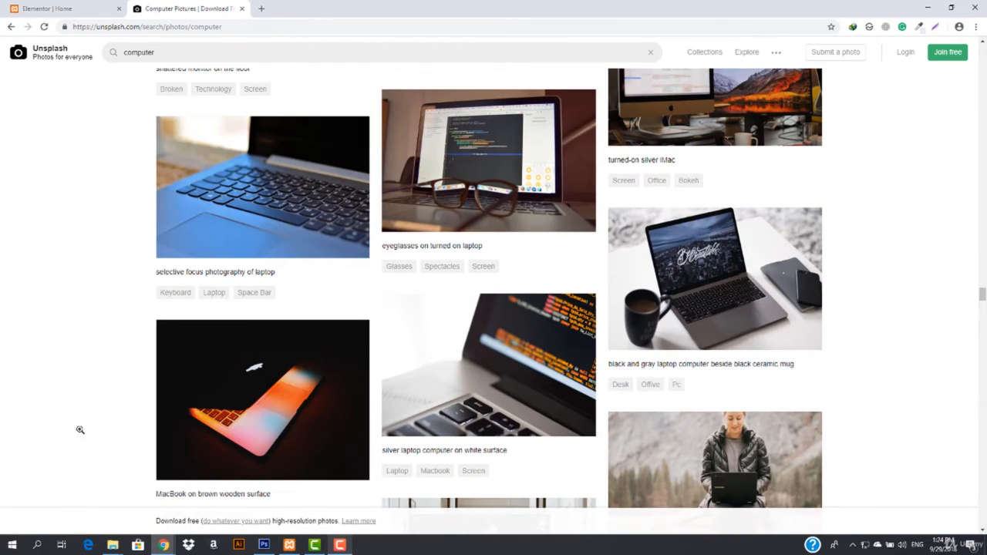
mouse_move(695, 306)
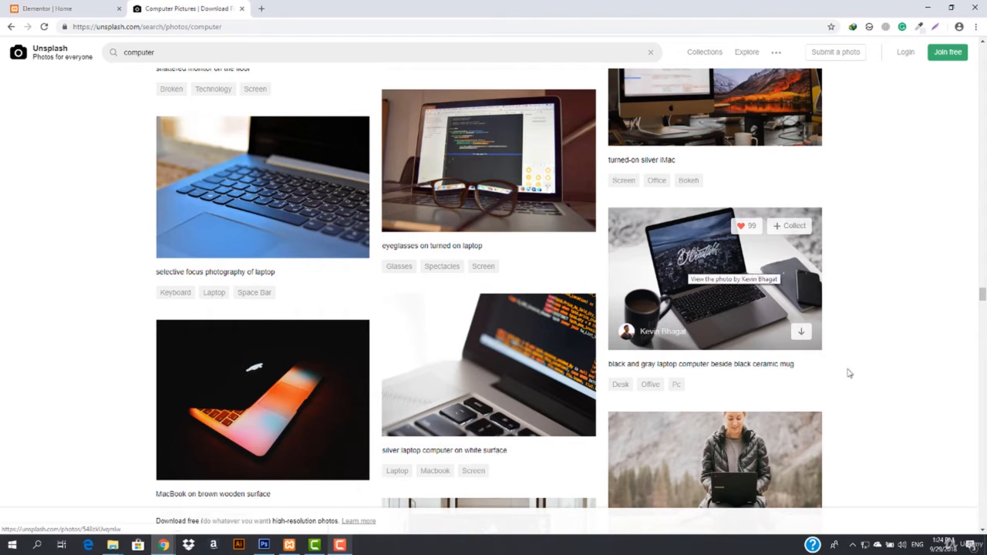
click(798, 333)
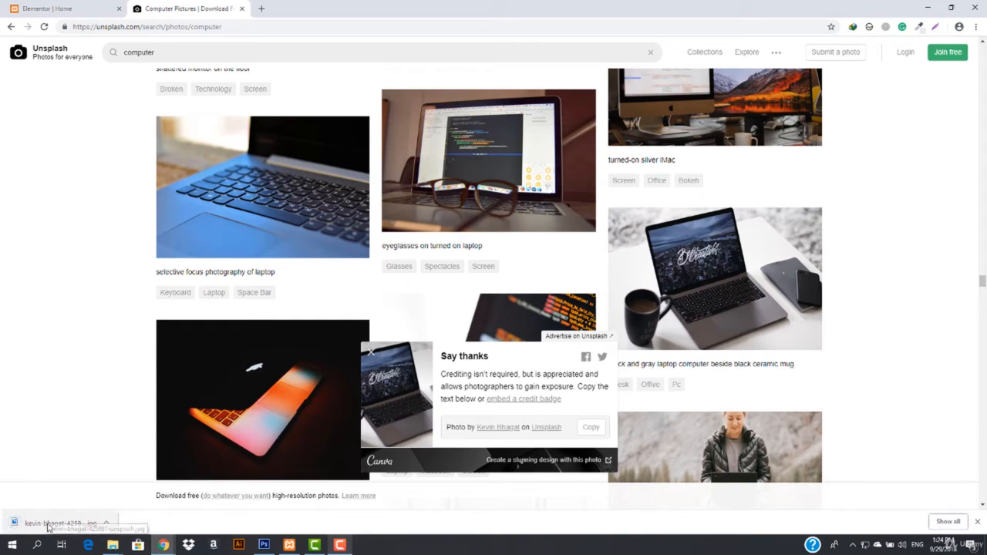
click(48, 8)
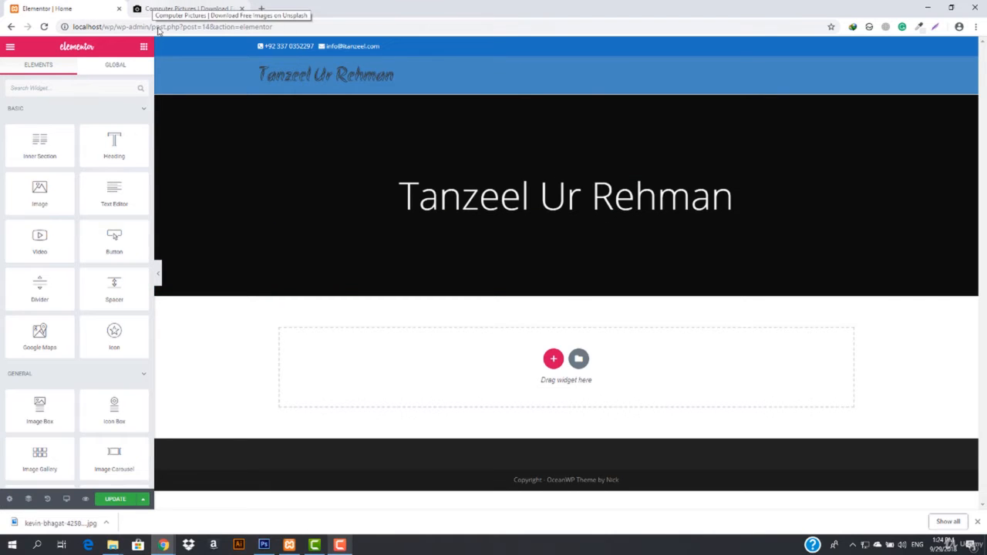
click(191, 9)
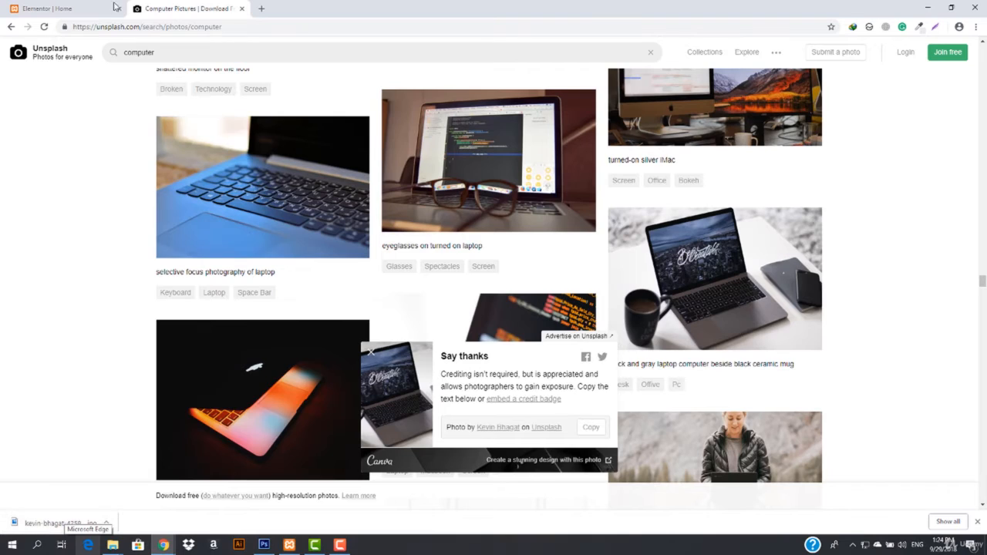
click(68, 4)
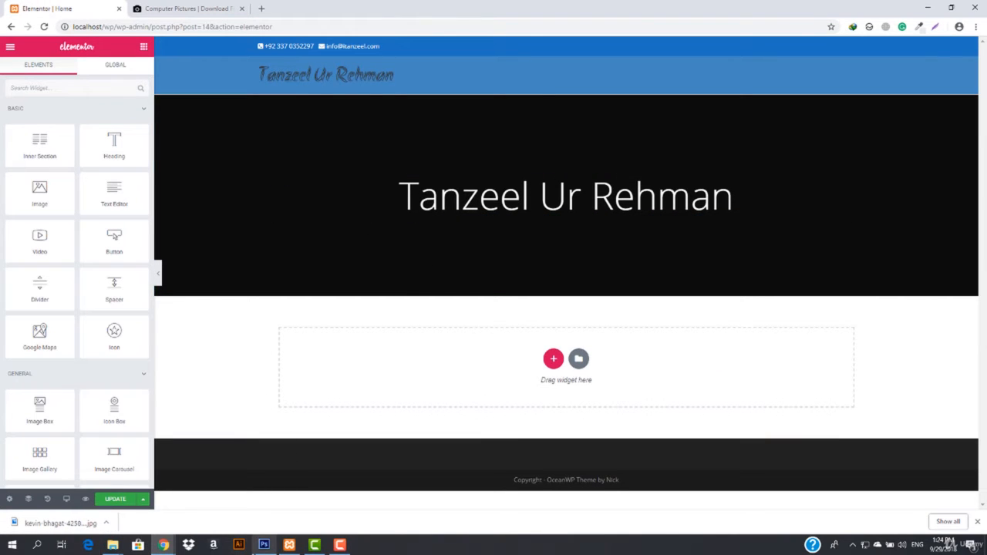
- Switch to Photoshop and create a new document 1280 pixels wide and 720 pixels high
click(264, 545)
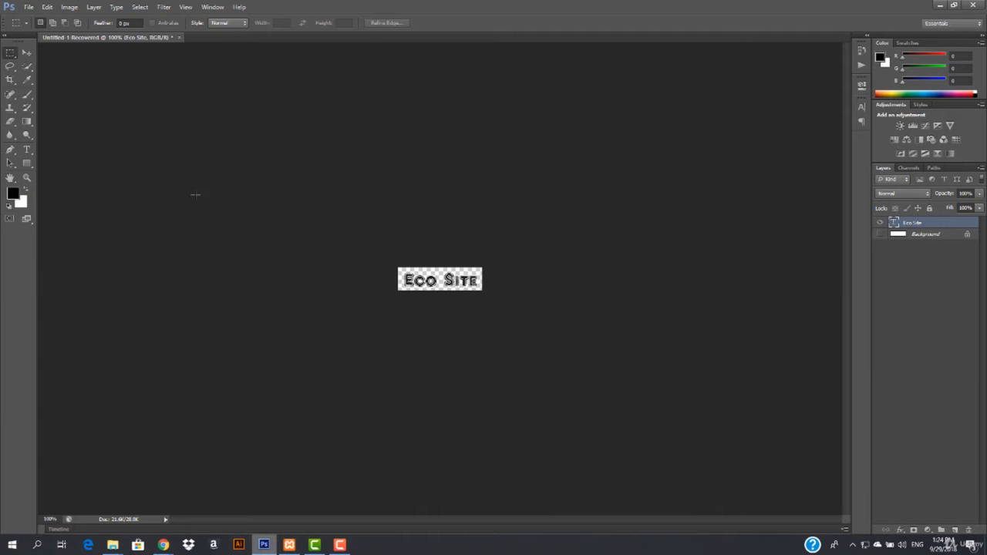
click(29, 7)
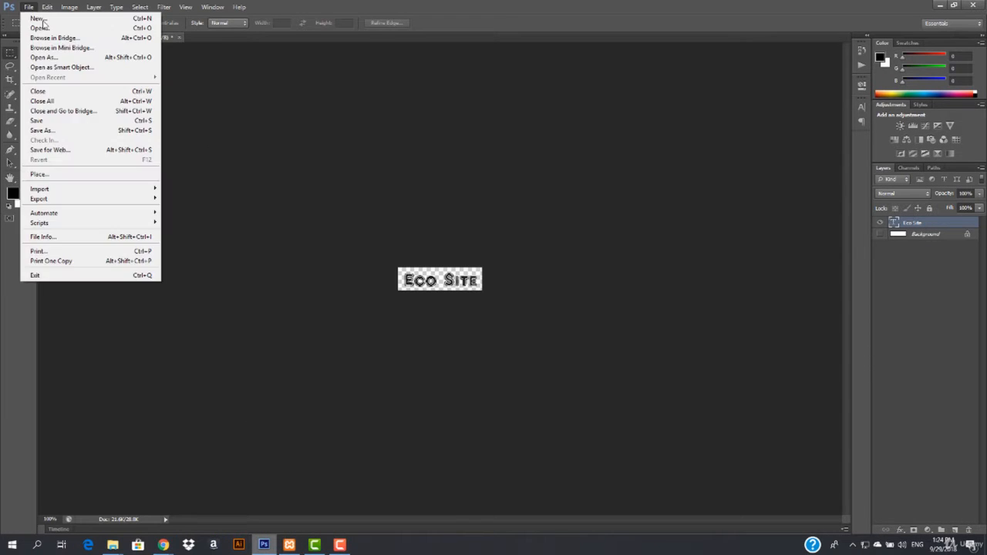
click(40, 19)
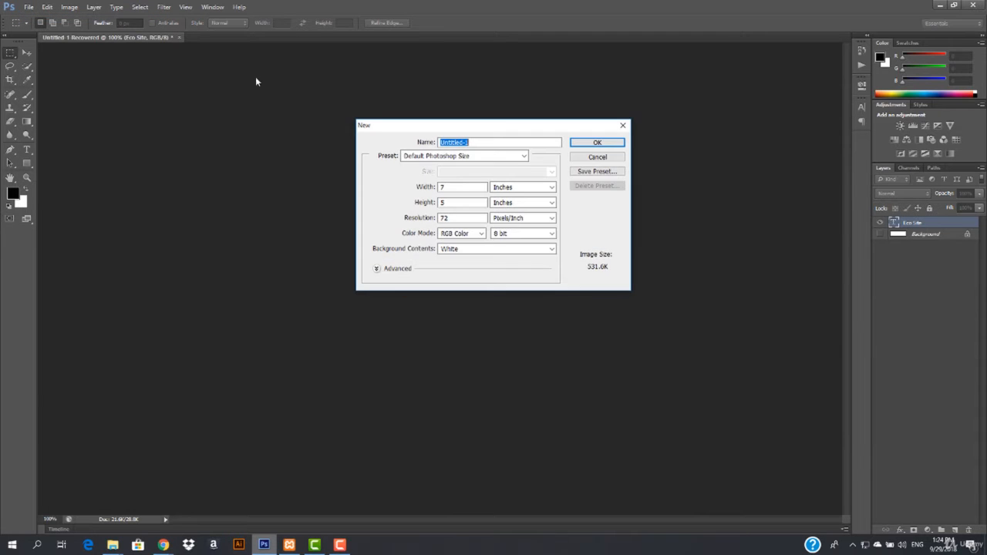
click(527, 187)
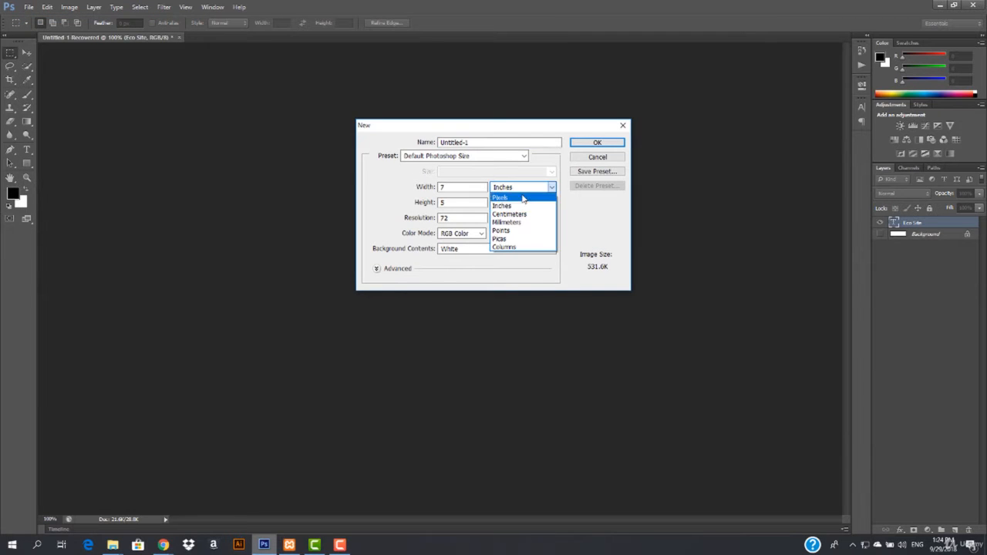
click(523, 199)
double_click(455, 188)
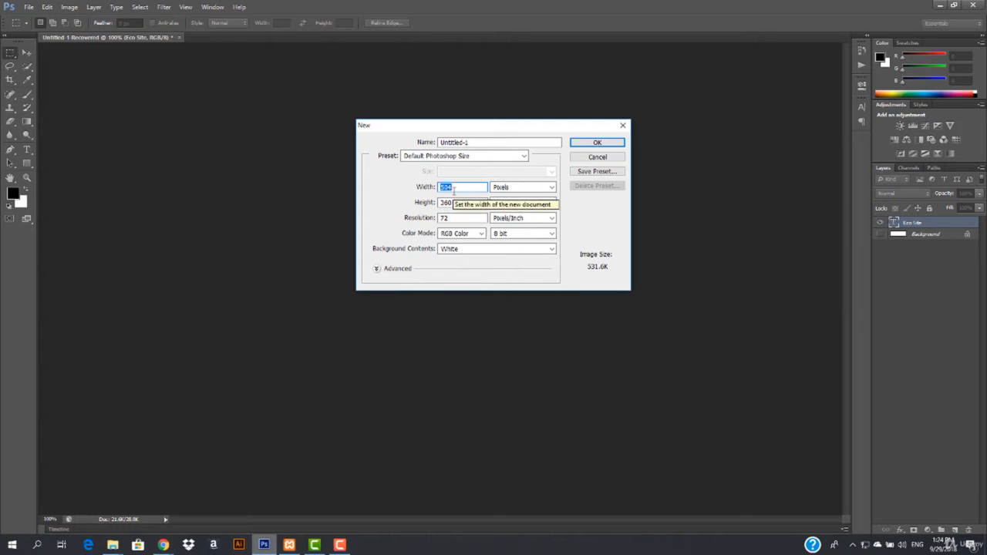
text(1280)
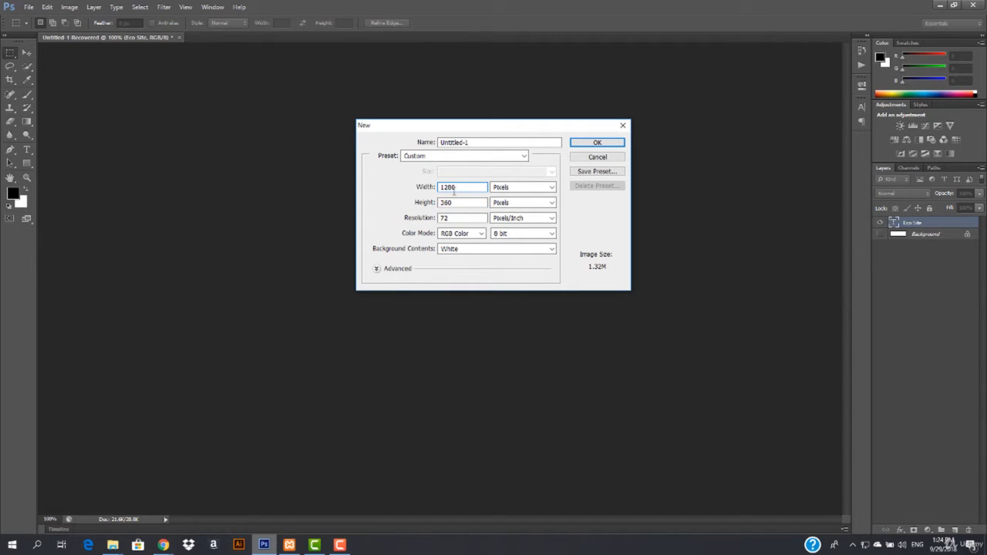
key(Tab)
key(Tab)
text(720)
key(Return)
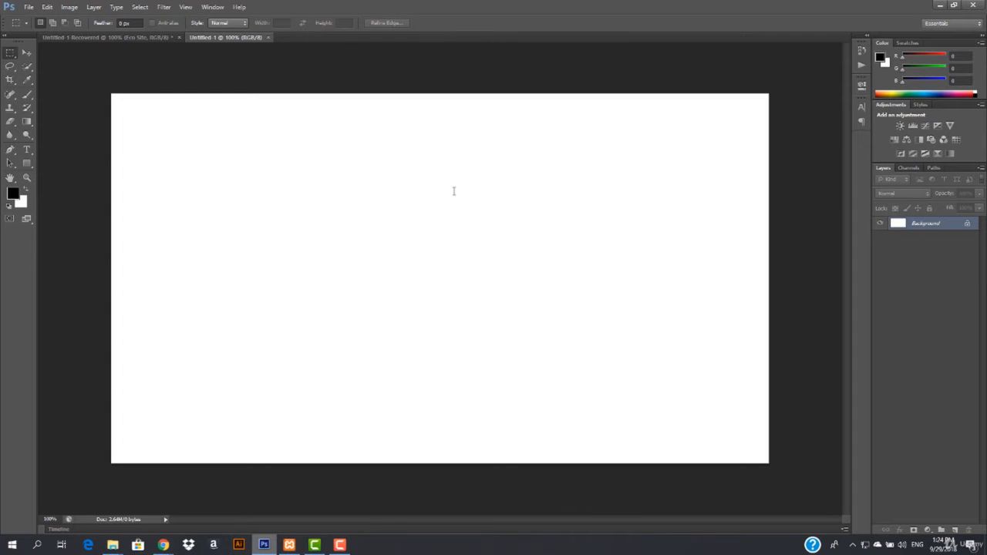
- Place the downloaded laptop photo from the Chrome window into the new Photoshop document
mouse_move(163, 544)
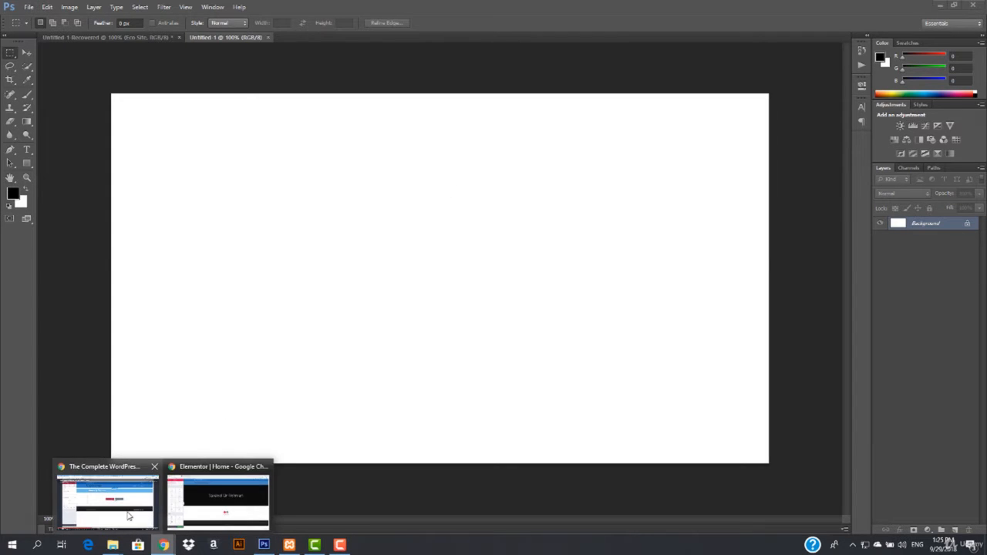
click(251, 513)
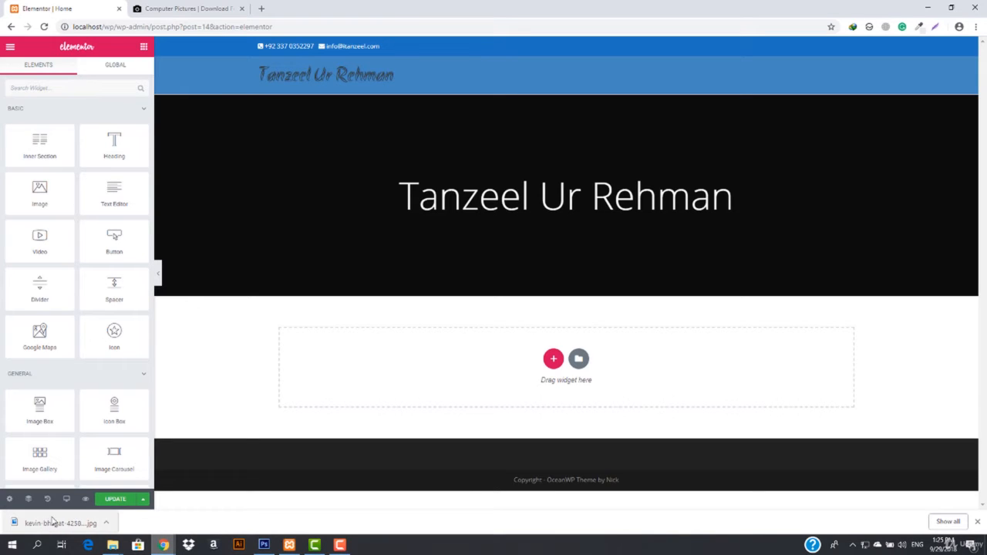
drag(54, 522, 377, 293)
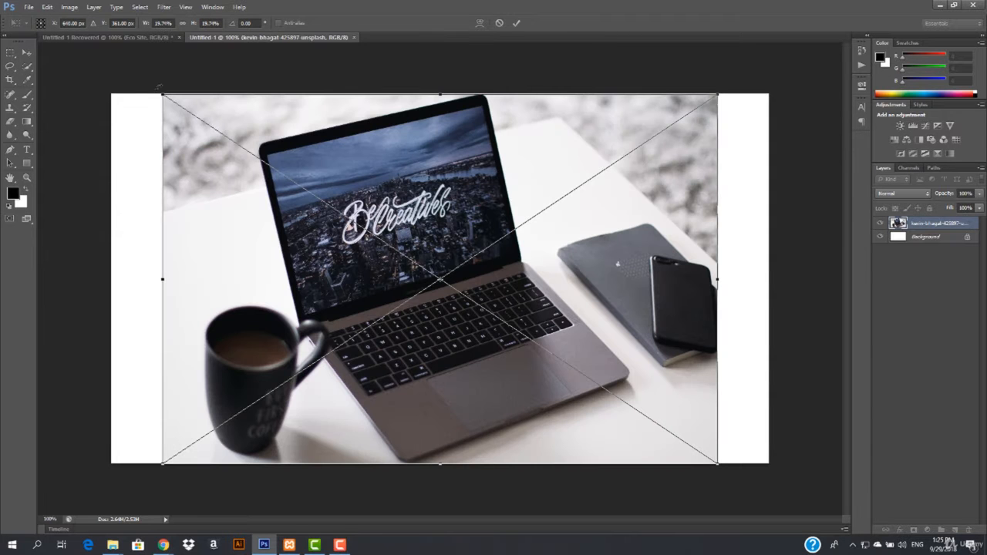
- Enlarge the placed laptop photo to about 23.4% so it covers the whole canvas, apply the transform, and open the Save As dialog
drag(162, 95, 94, 82)
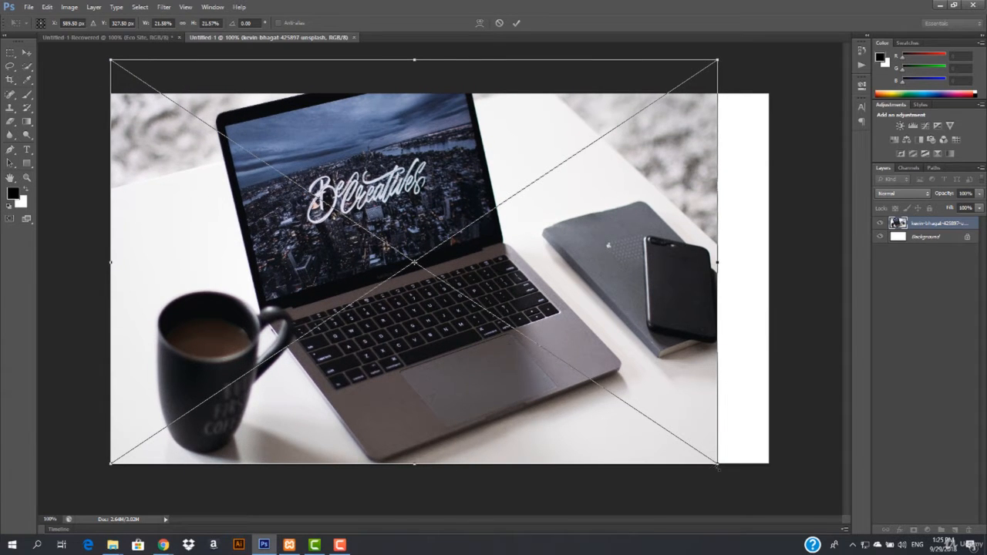
drag(720, 466, 781, 483)
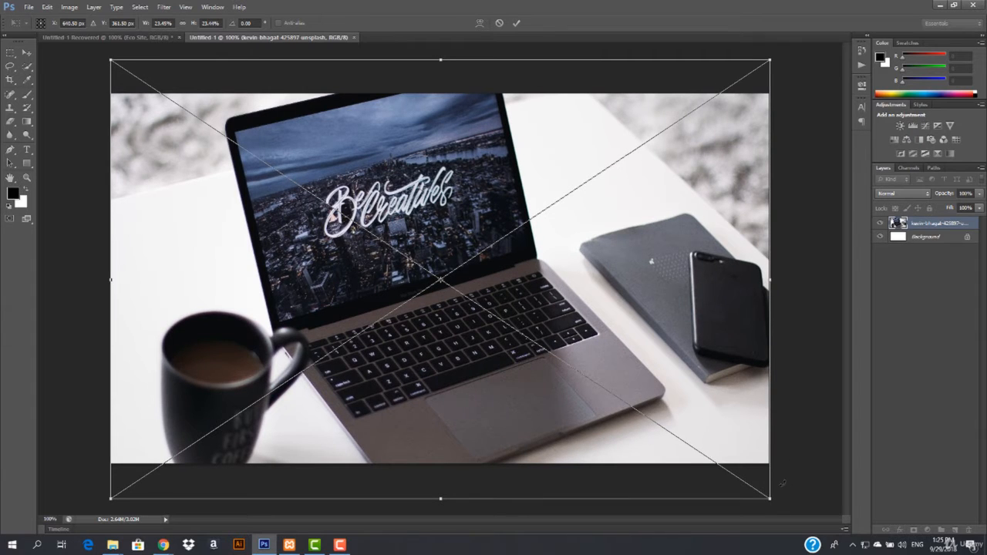
key(Return)
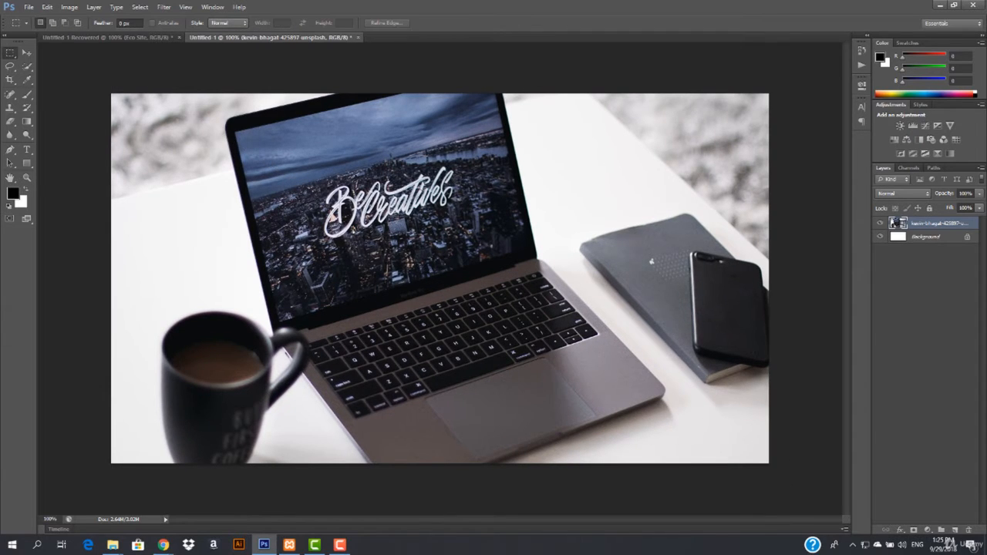
click(29, 7)
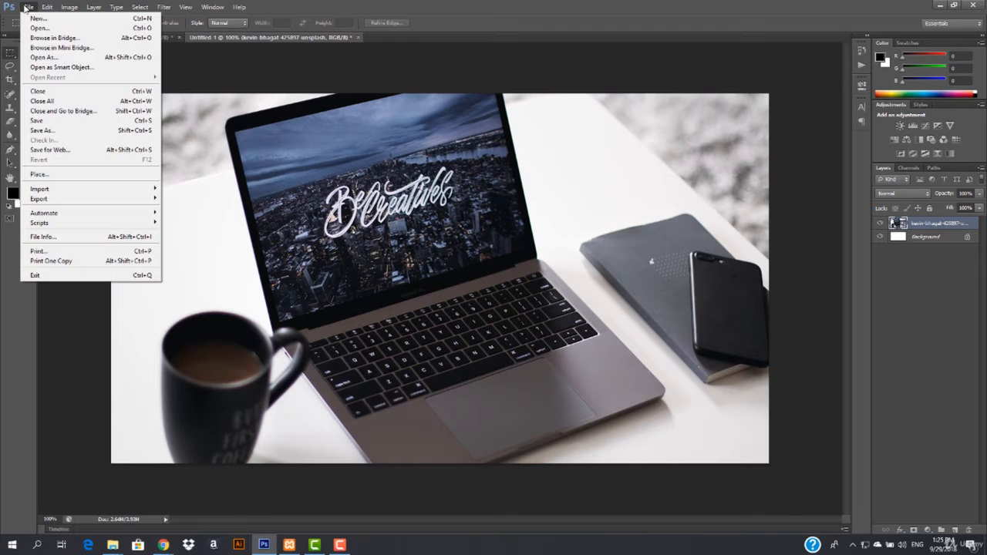
click(84, 136)
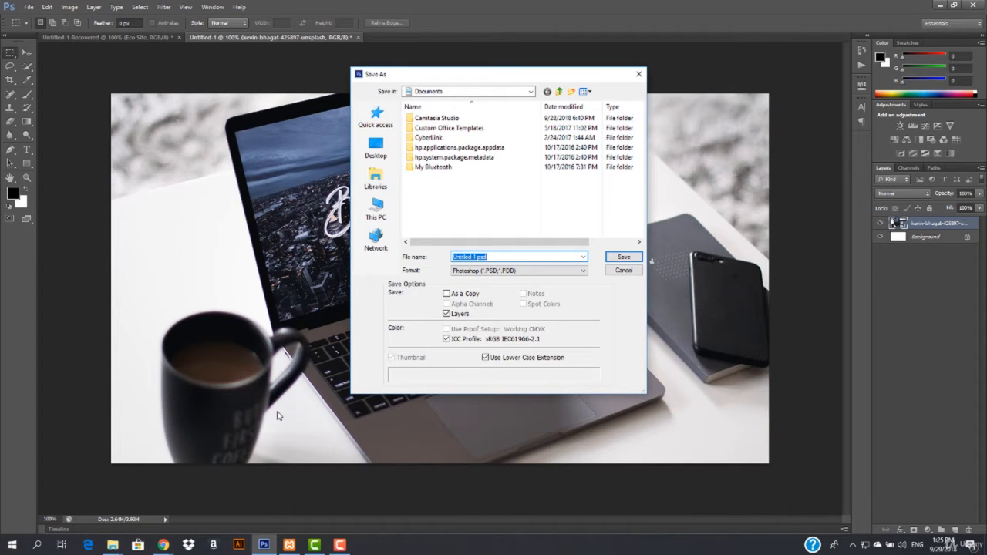
- Switch to Chrome, search for "photopea" in a new tab, and open the Photopea online image editor
mouse_move(163, 545)
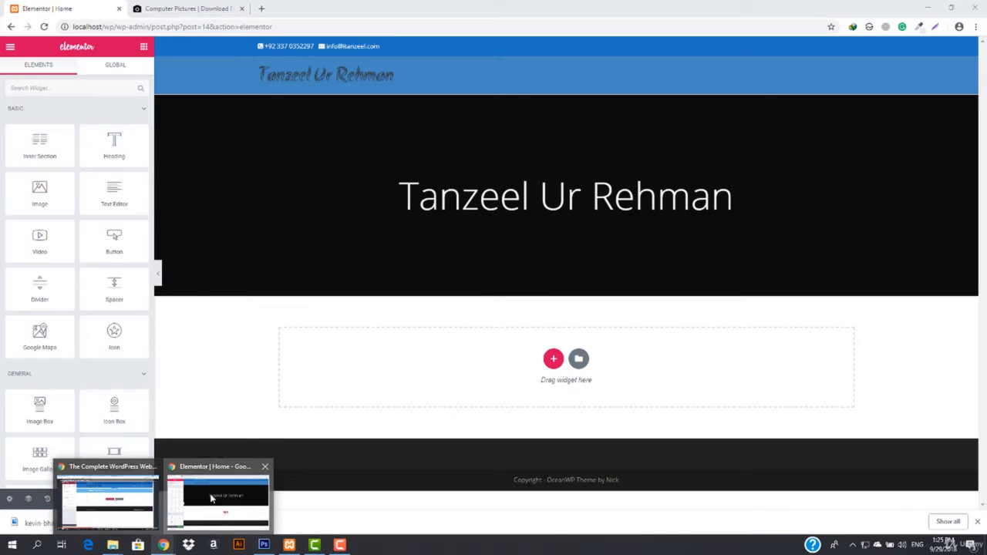
click(212, 500)
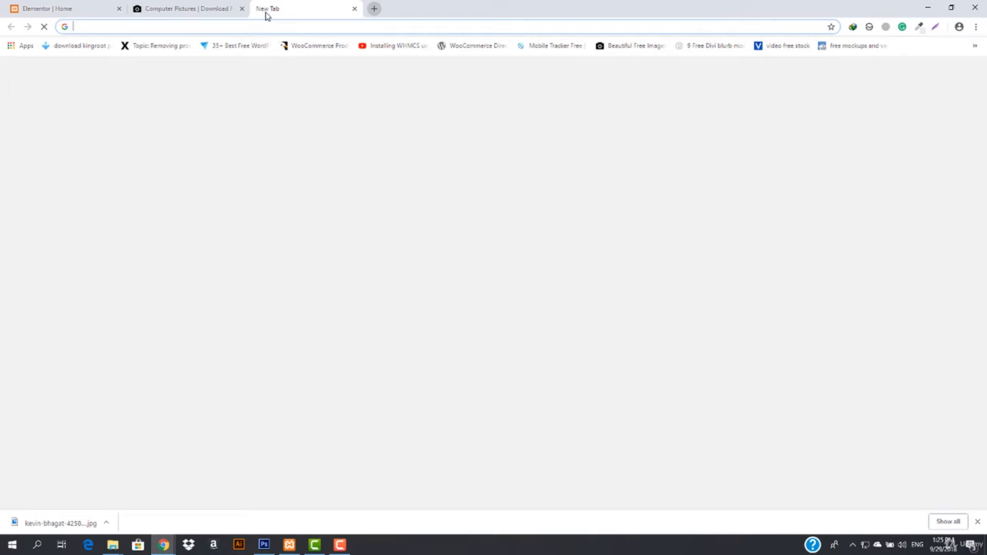
click(262, 8)
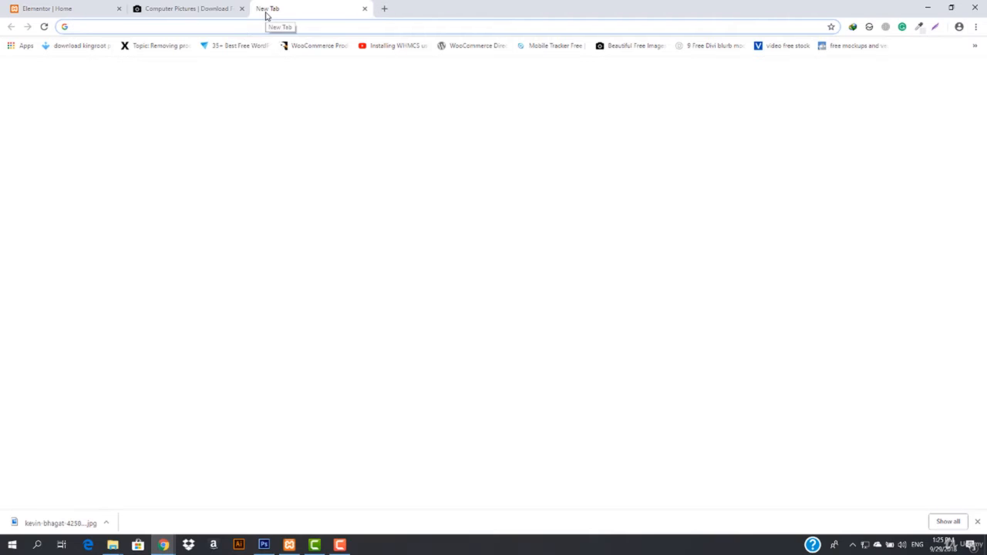
text(phototo)
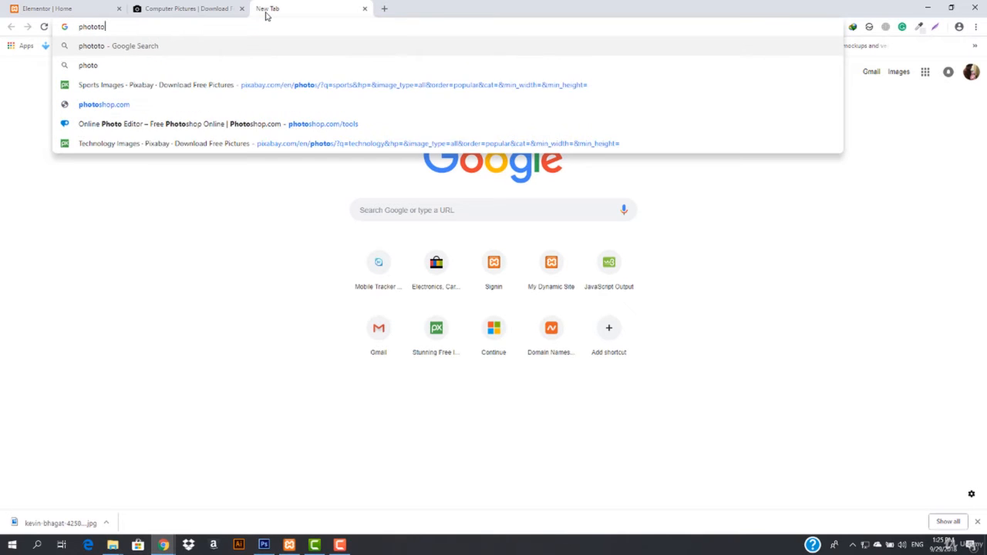
text(p)
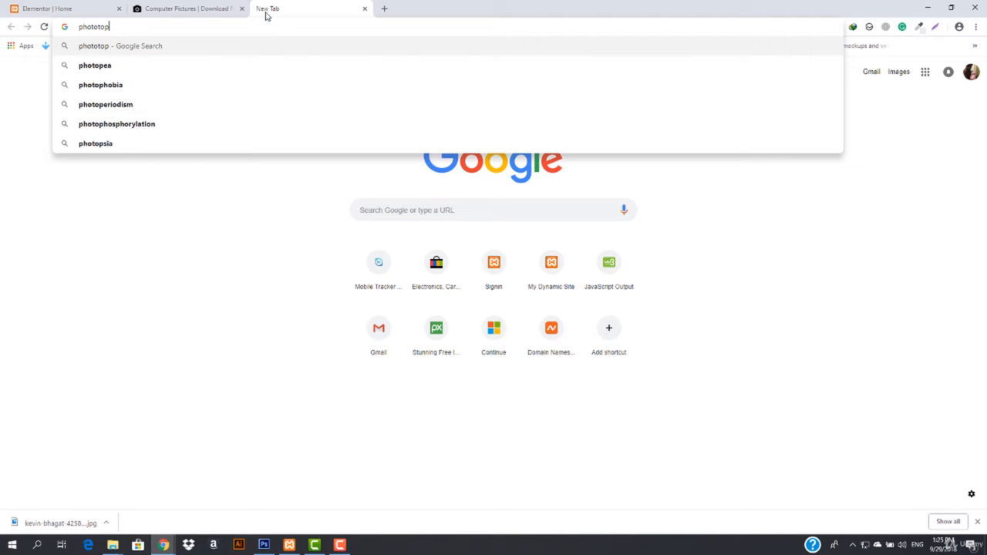
key(Down)
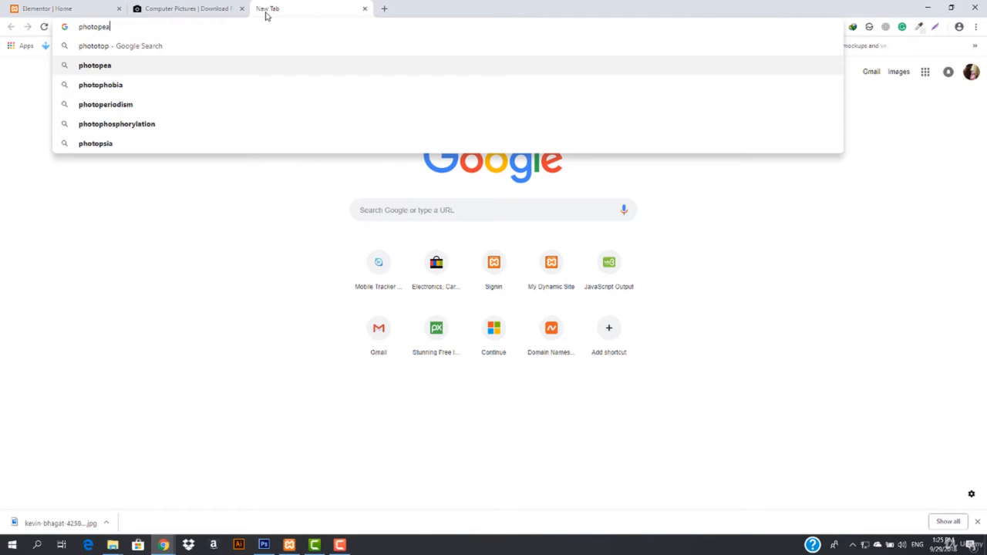
key(Return)
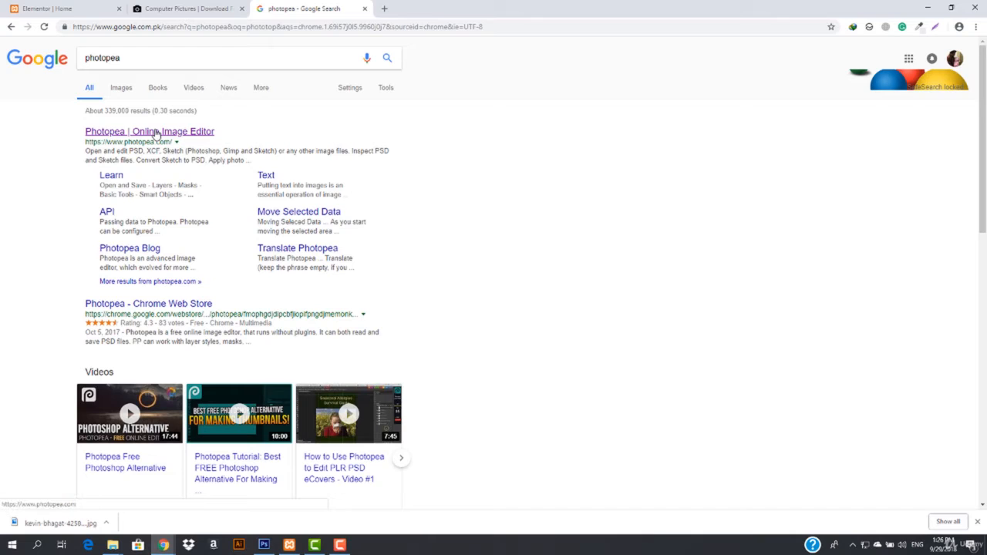
click(155, 132)
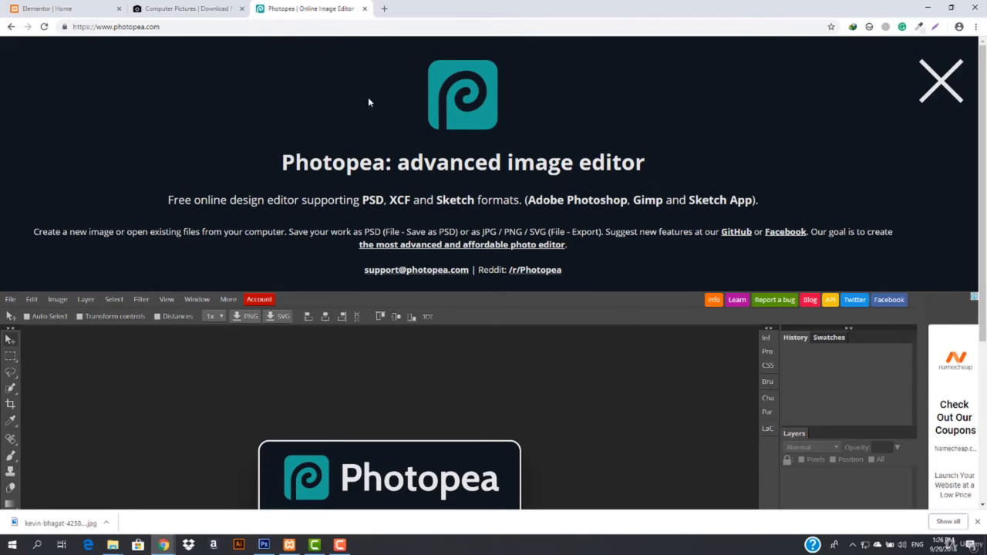
- Close the introduction banner above the Photopea editor and show the brush tool variants
scroll(443, 202, down, 3)
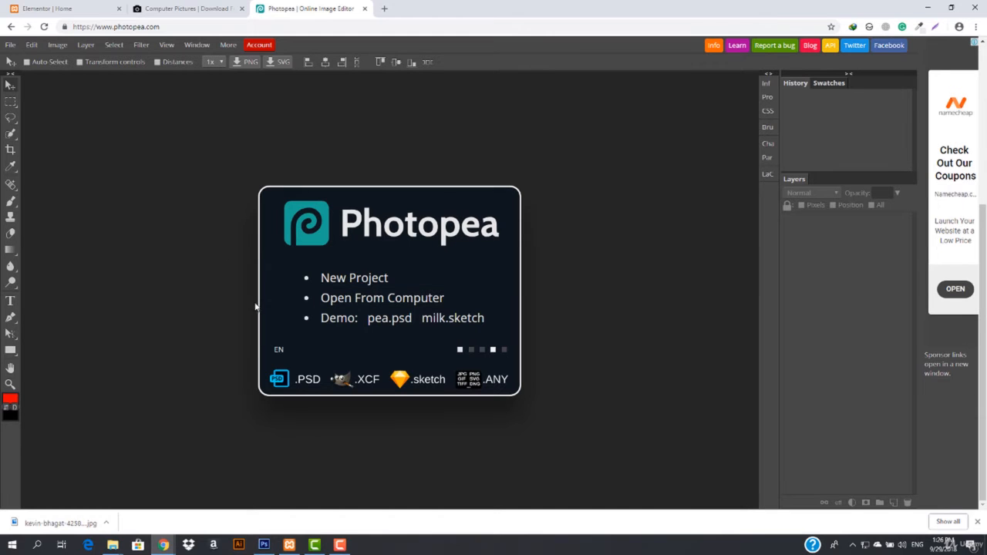
scroll(309, 306, up, 3)
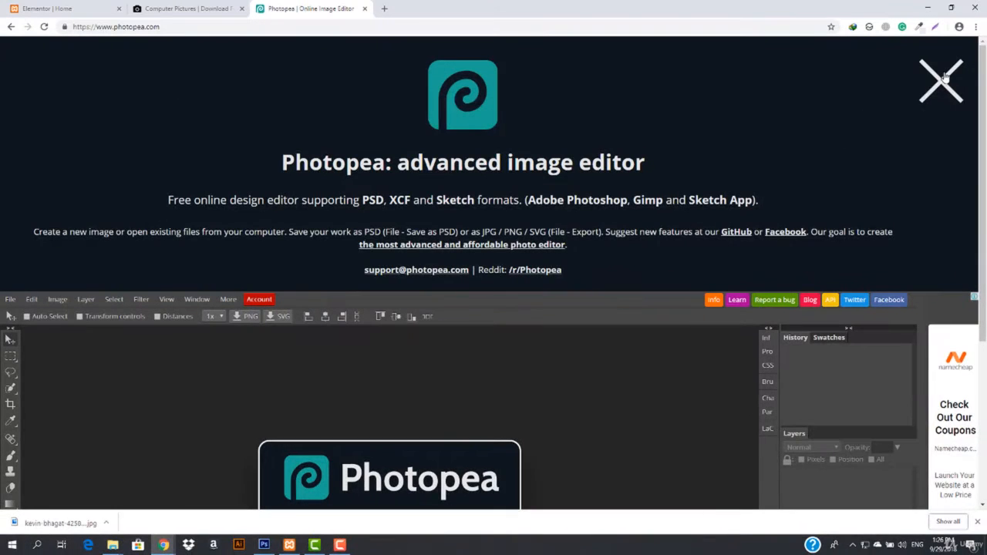
click(941, 82)
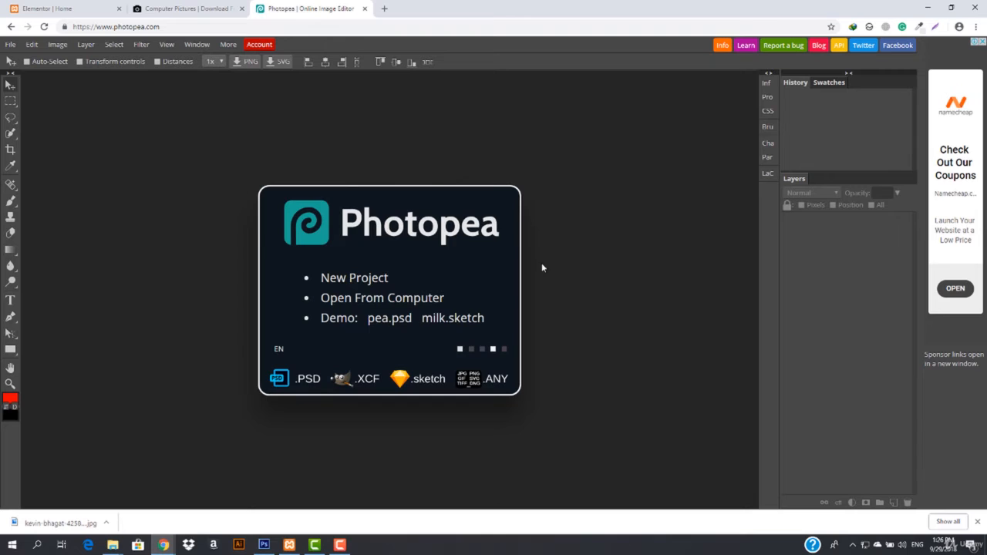
right_click(10, 200)
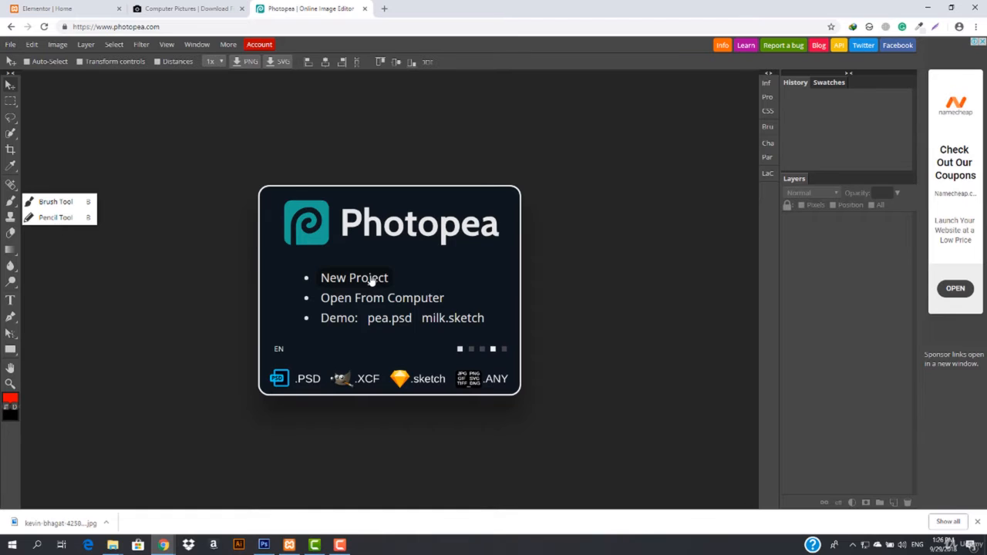
- Create a new 1280 x 720 px project with a white background and place the downloaded laptop photo in it
click(10, 44)
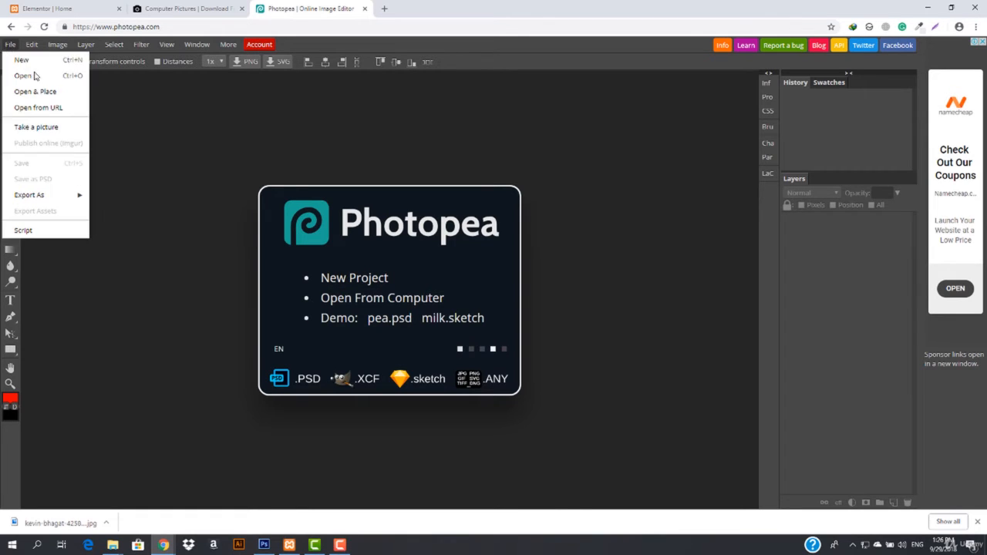
click(50, 60)
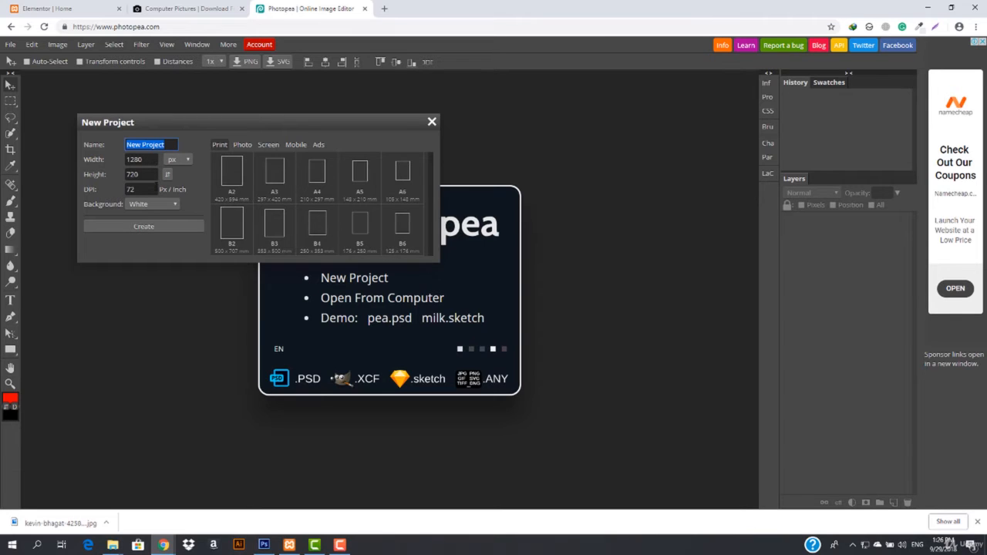
click(150, 227)
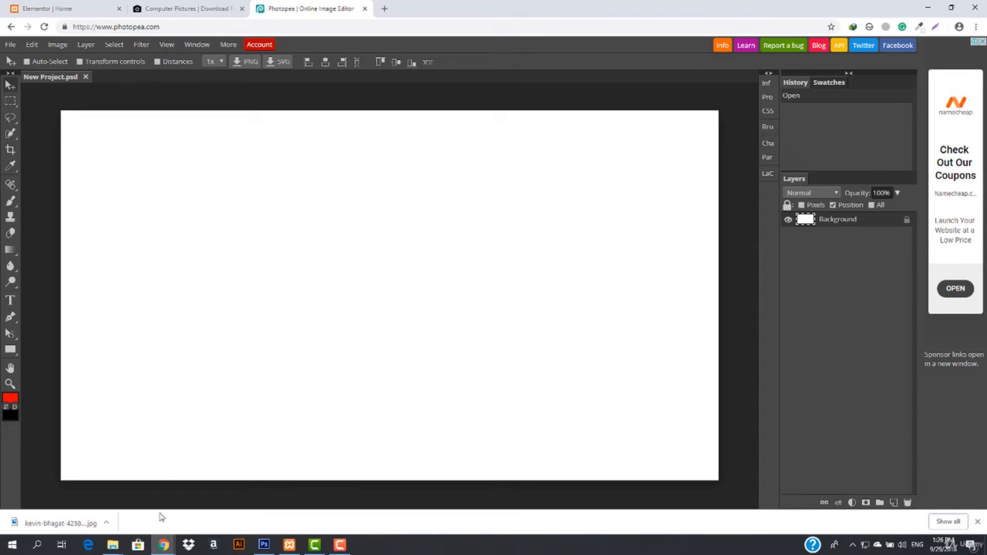
drag(58, 533, 332, 304)
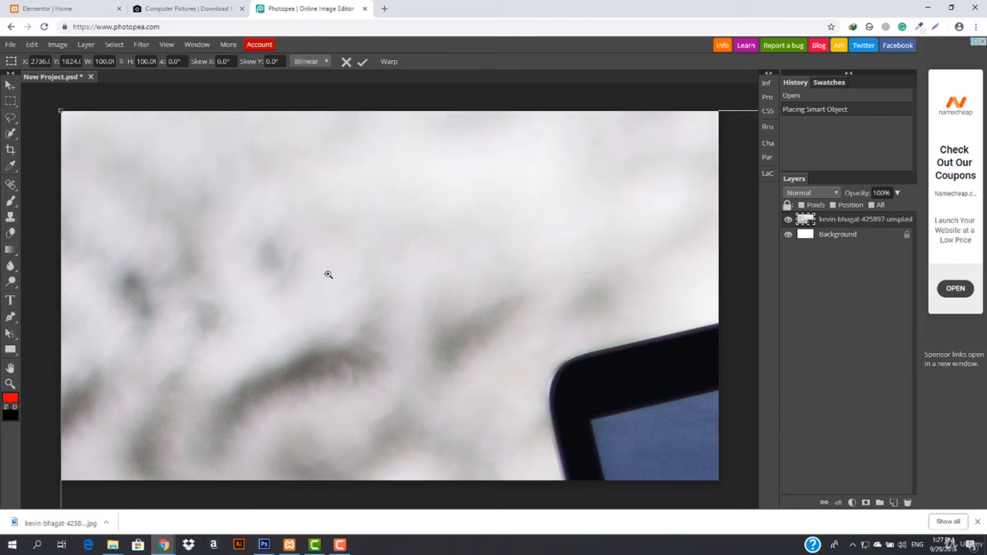
- Scale the placed laptop photo down to about 23.9% and move it over the canvas so it spans the full width
click(292, 245)
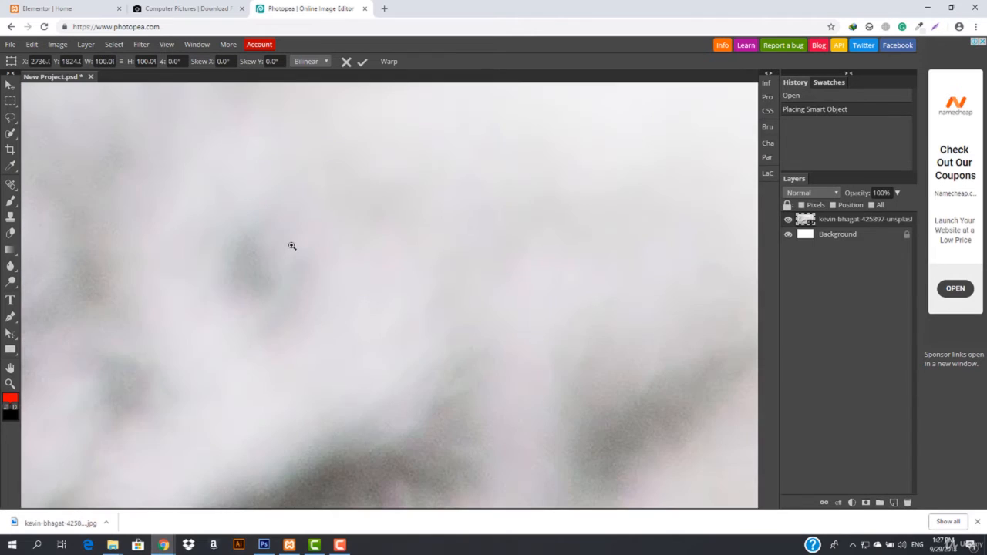
click(292, 245)
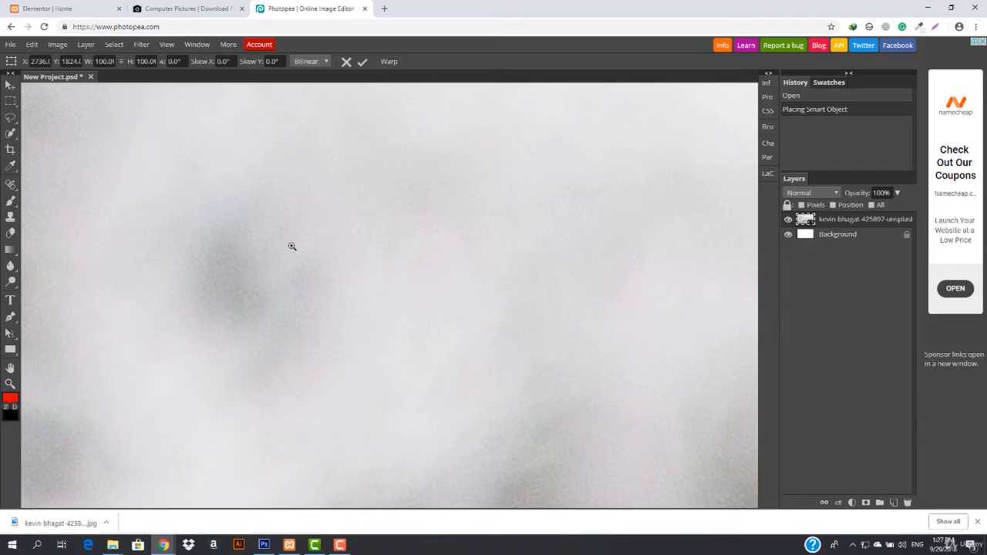
alt+click(284, 266)
alt+click(285, 265)
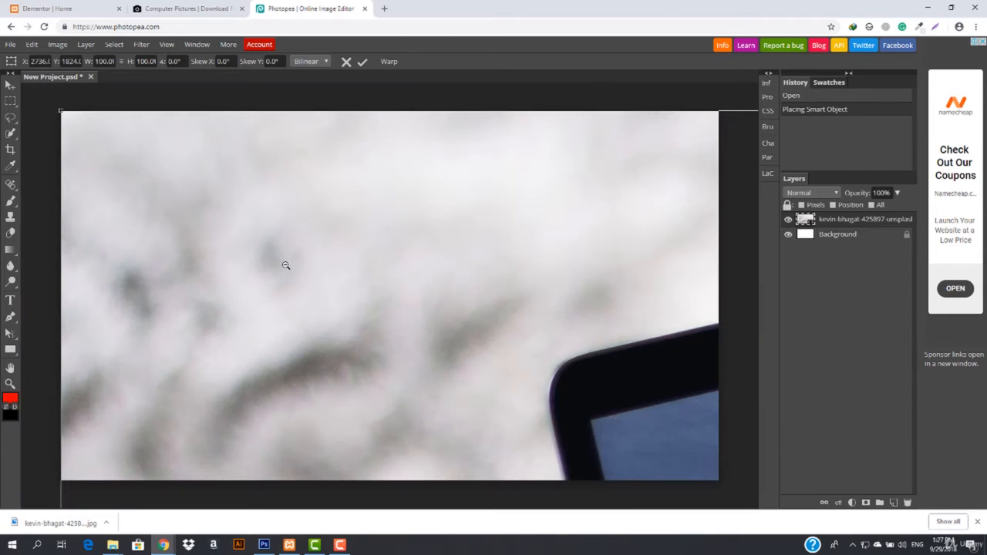
alt+click(287, 255)
alt+click(304, 247)
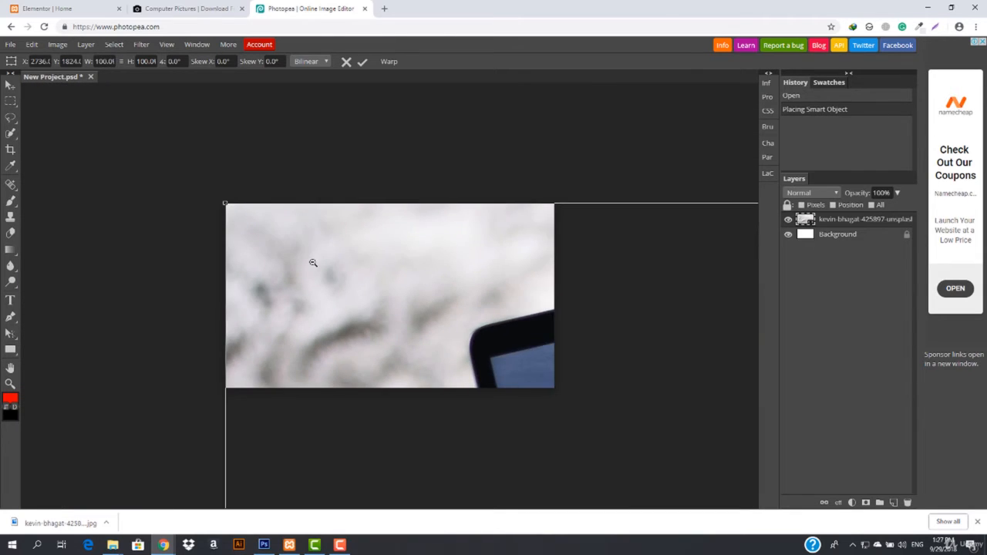
alt+click(312, 263)
alt+click(332, 293)
alt+click(337, 292)
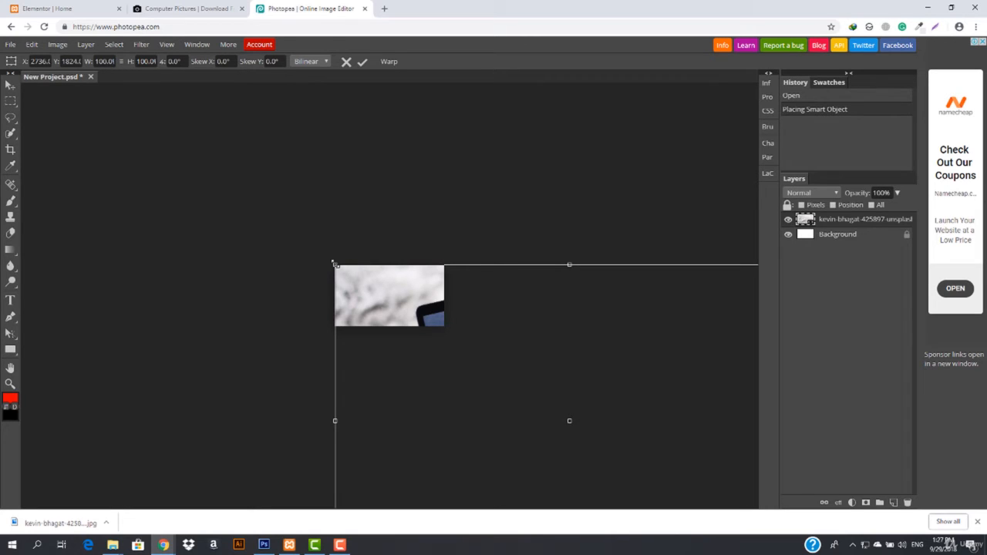
drag(335, 267, 501, 368)
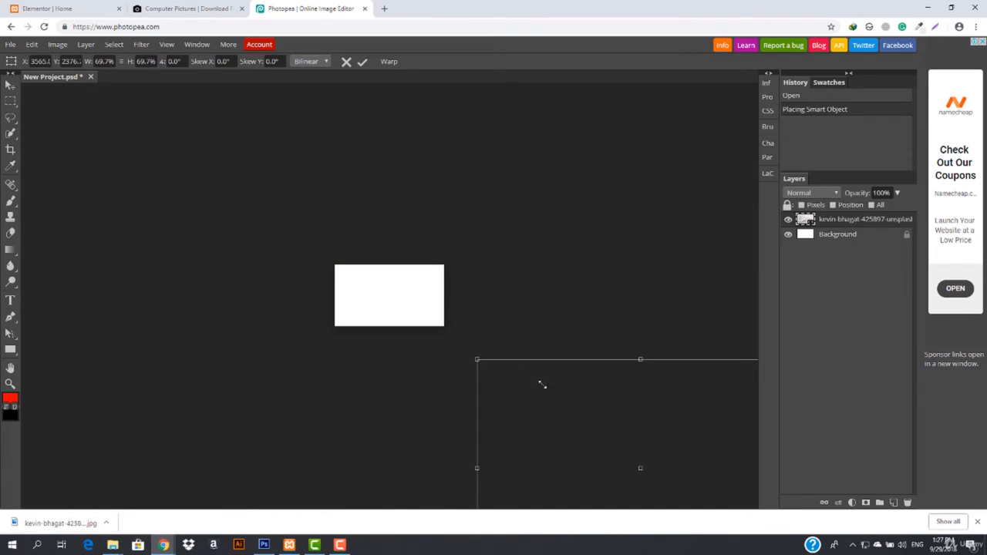
drag(554, 391, 556, 412)
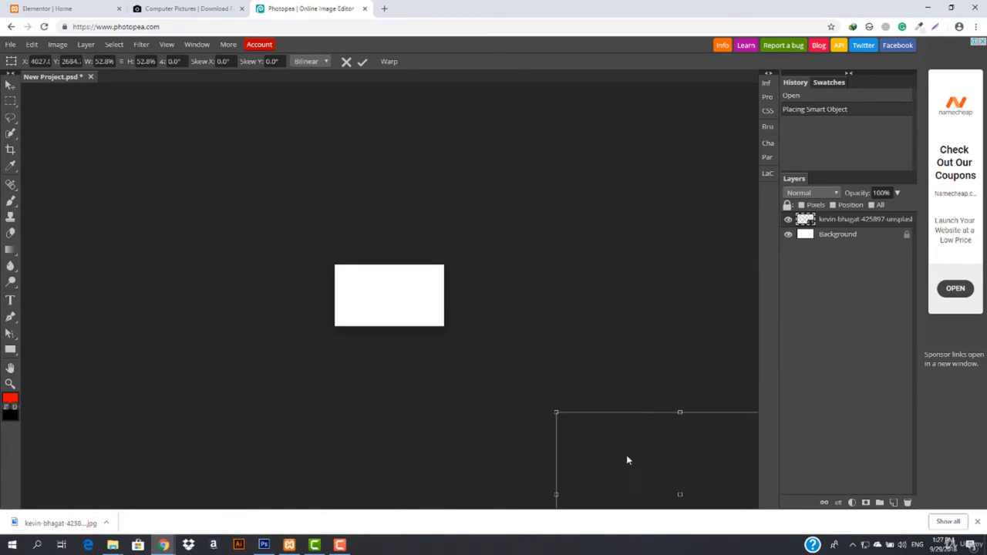
drag(637, 466, 429, 344)
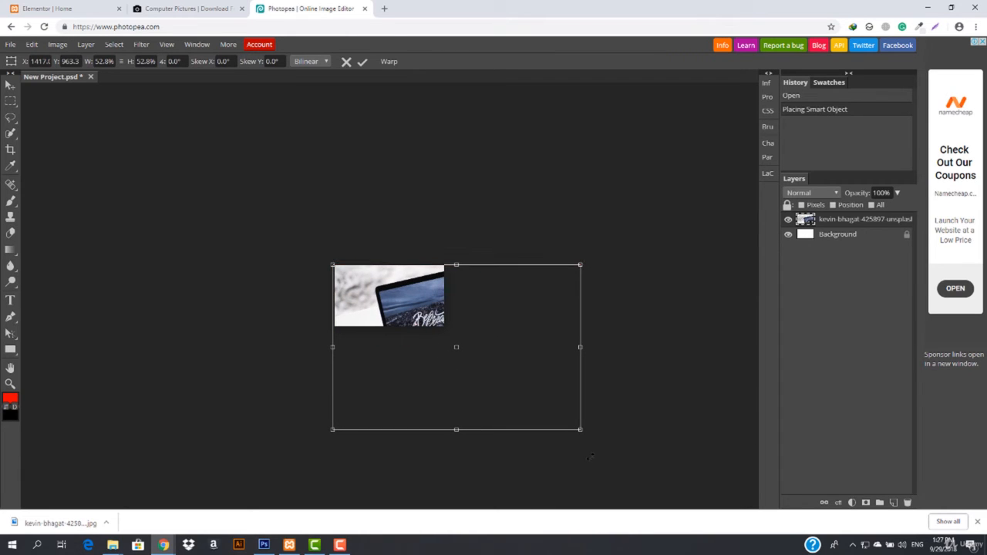
drag(579, 429, 443, 350)
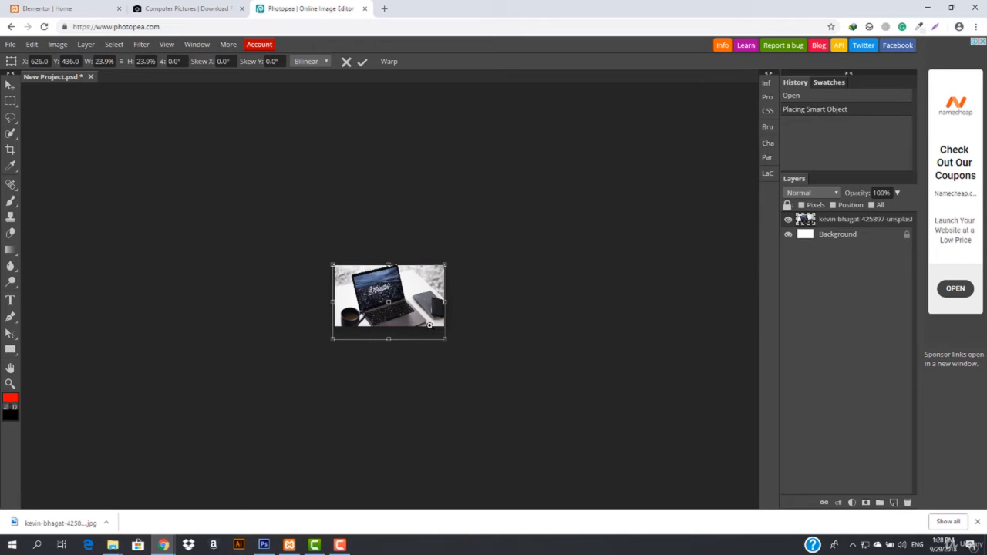
- Center the laptop photo on the canvas at X 640, Y 360 and apply the transform
key(ctrl+plus)
key(ctrl+plus)
key(ctrl+plus)
key(ctrl+plus)
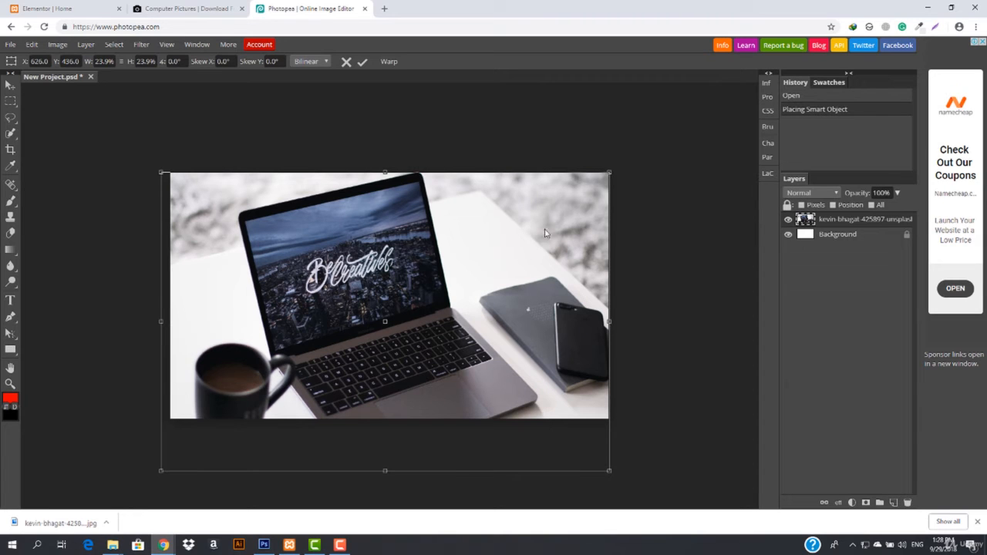
drag(483, 341, 485, 311)
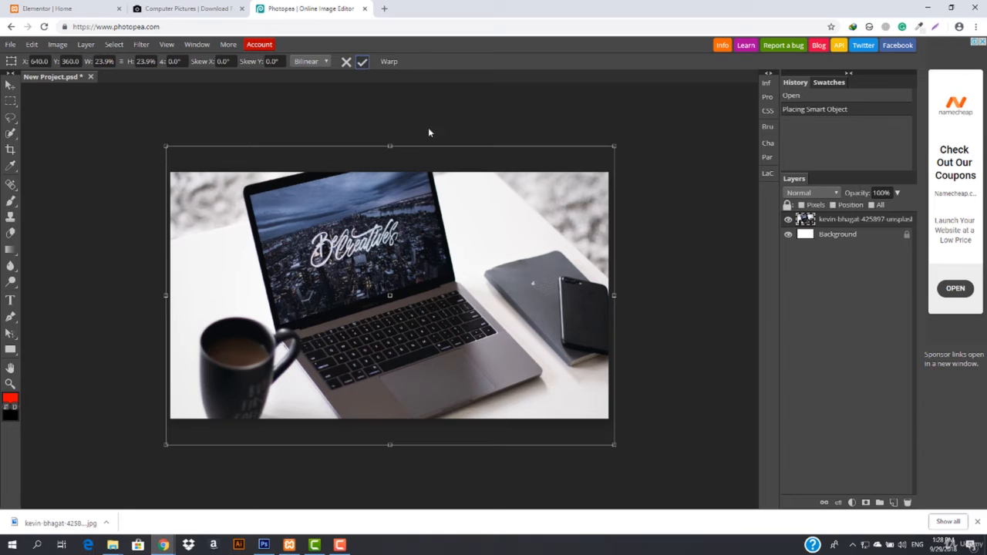
click(363, 62)
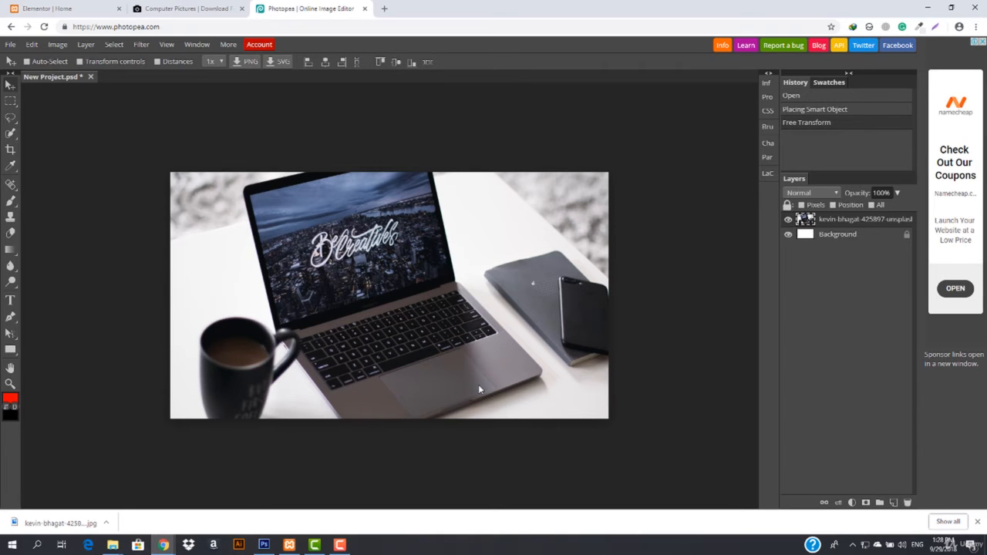
- Export the canvas for the web as a 1280 x 720 px PNG at 100% quality
click(10, 44)
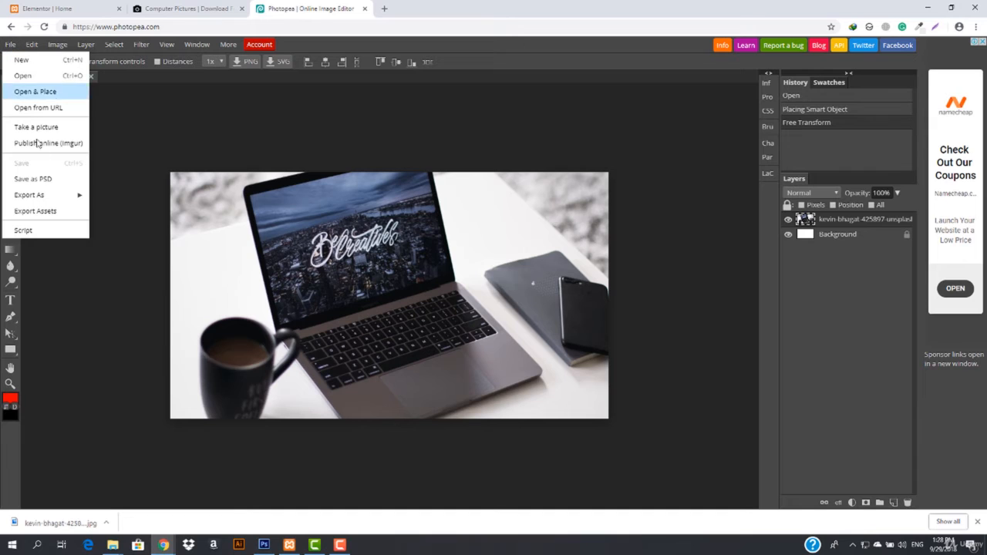
mouse_move(46, 196)
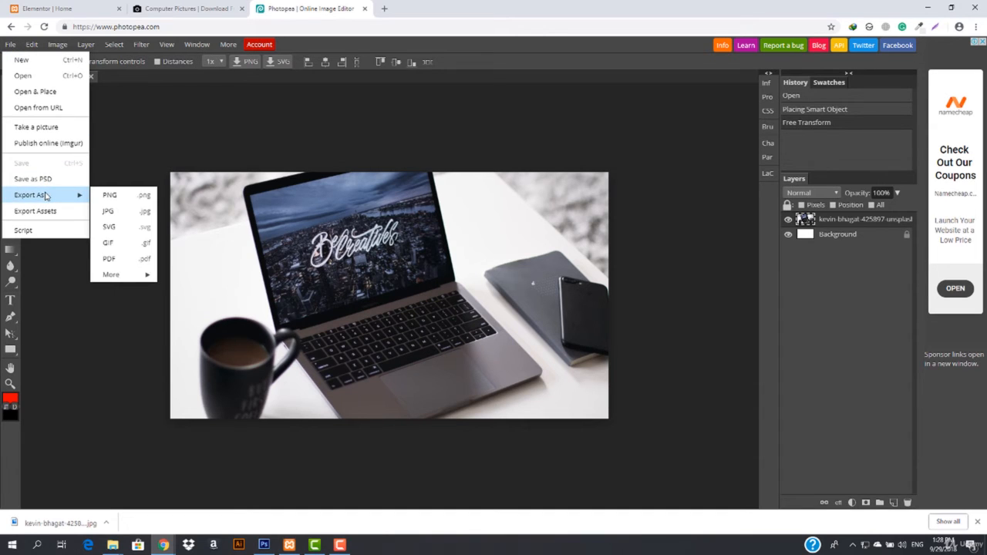
click(129, 202)
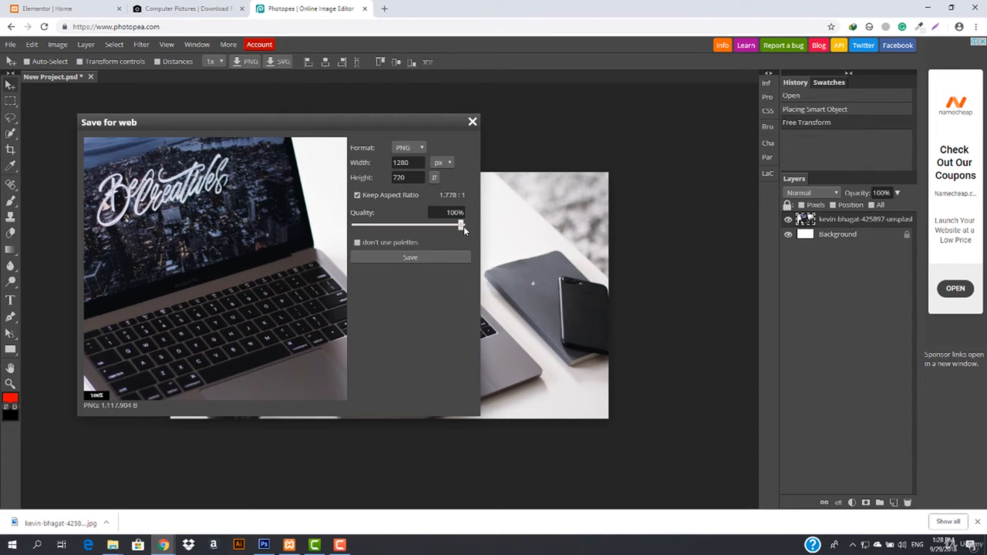
click(413, 254)
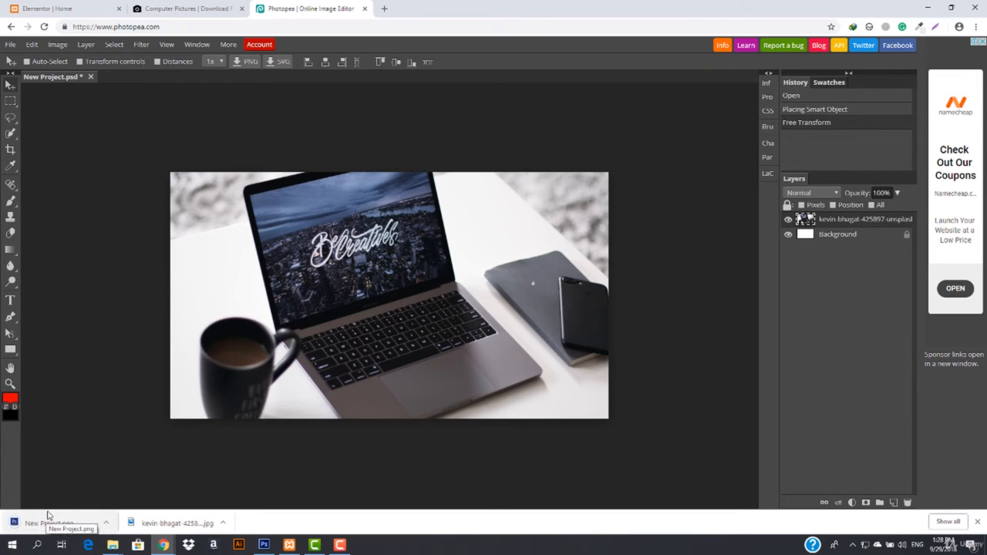
- Show the exported New Project.png in its download folder and view it in Photos
click(107, 522)
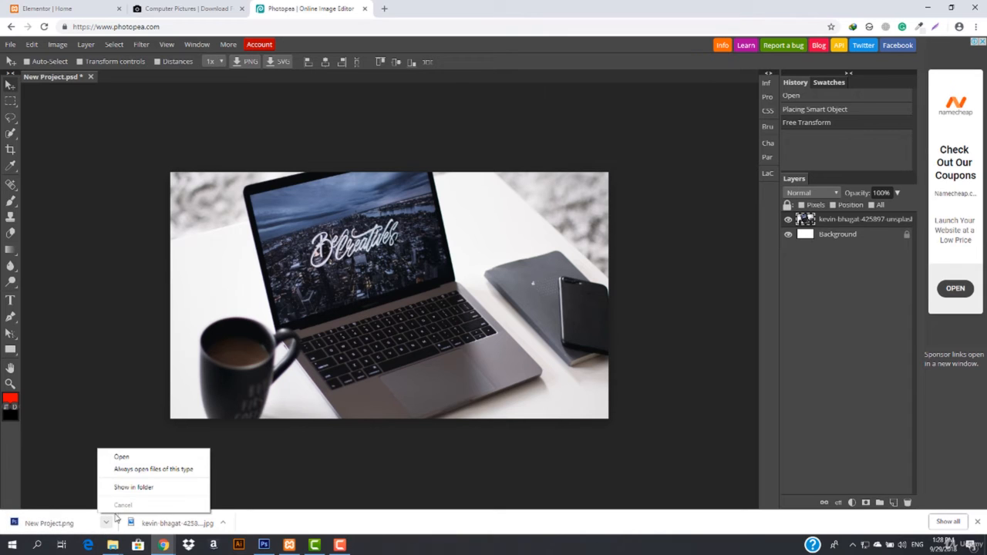
click(153, 488)
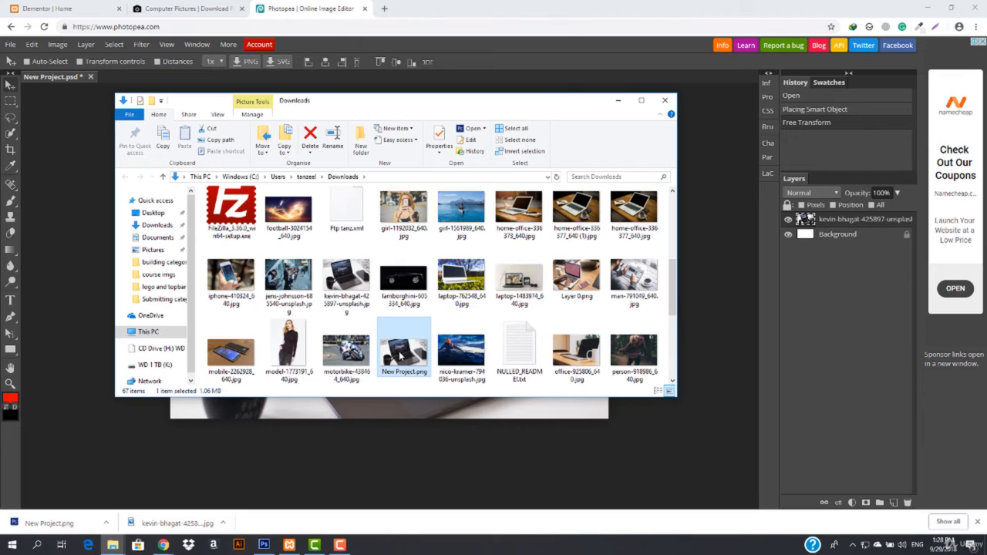
right_click(400, 355)
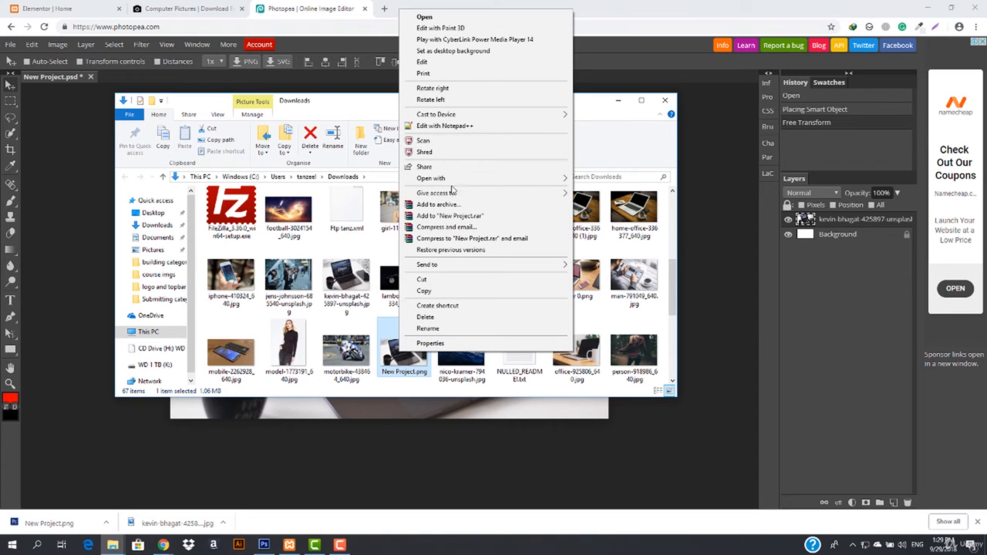
mouse_move(465, 179)
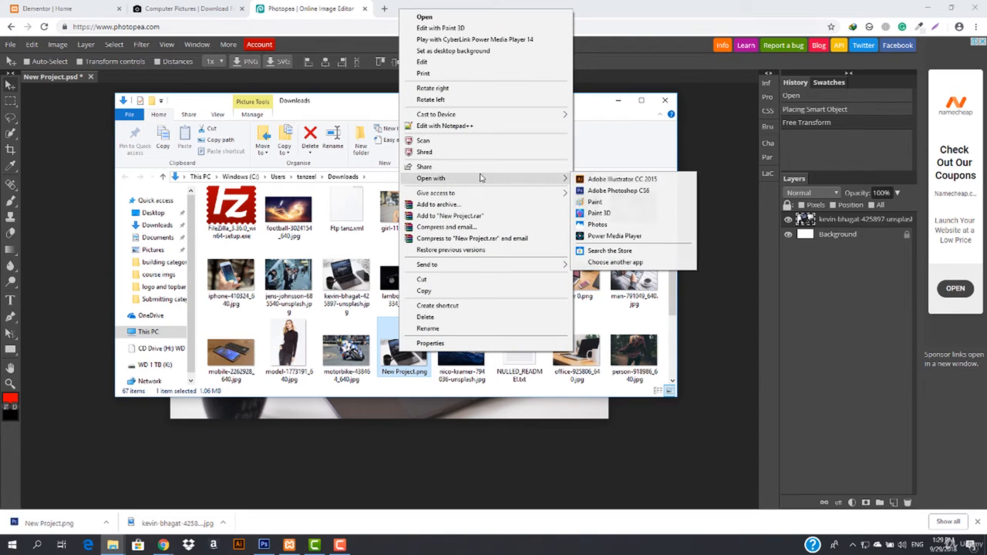
click(598, 224)
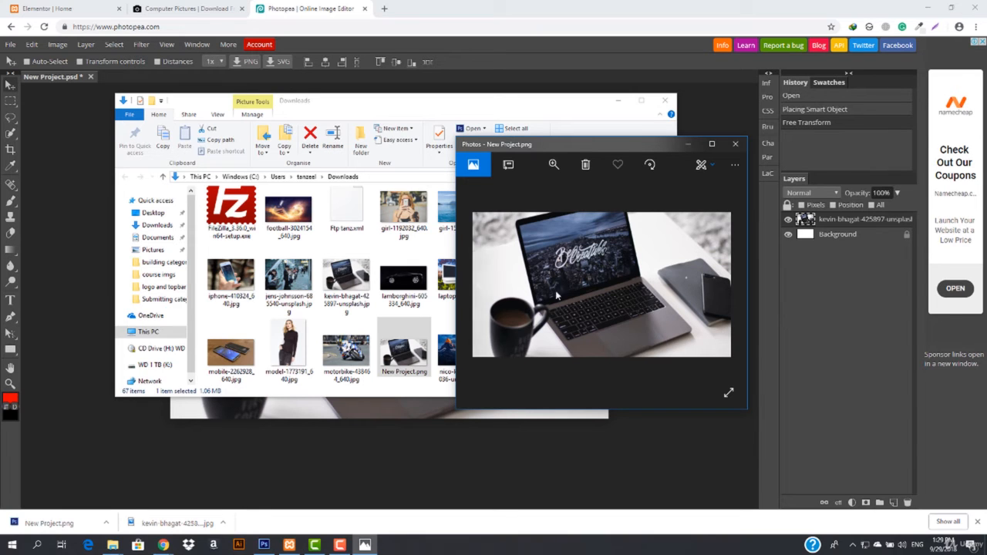
double_click(590, 295)
double_click(589, 295)
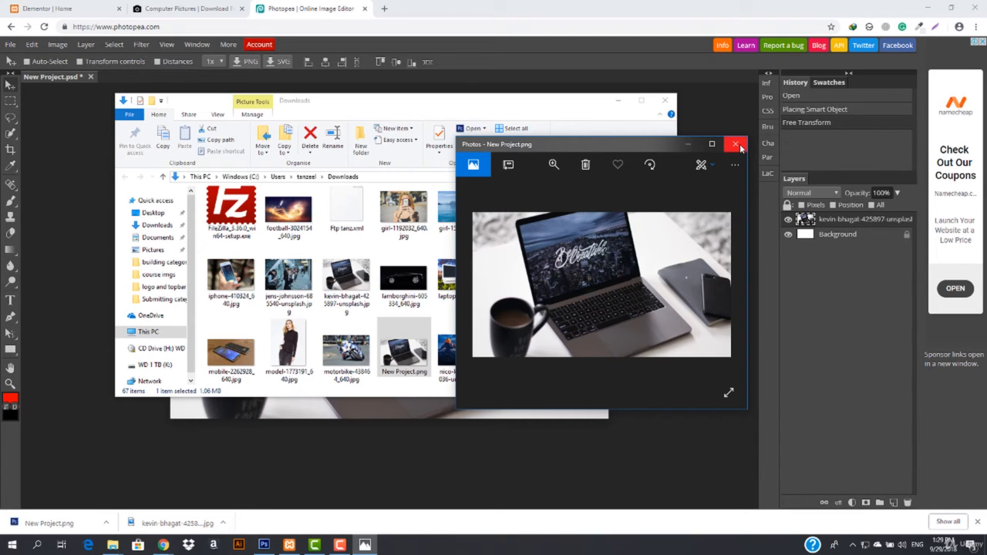
- Switch to the Elementor editor and upload New Project.png as the background image of the black title section
click(73, 9)
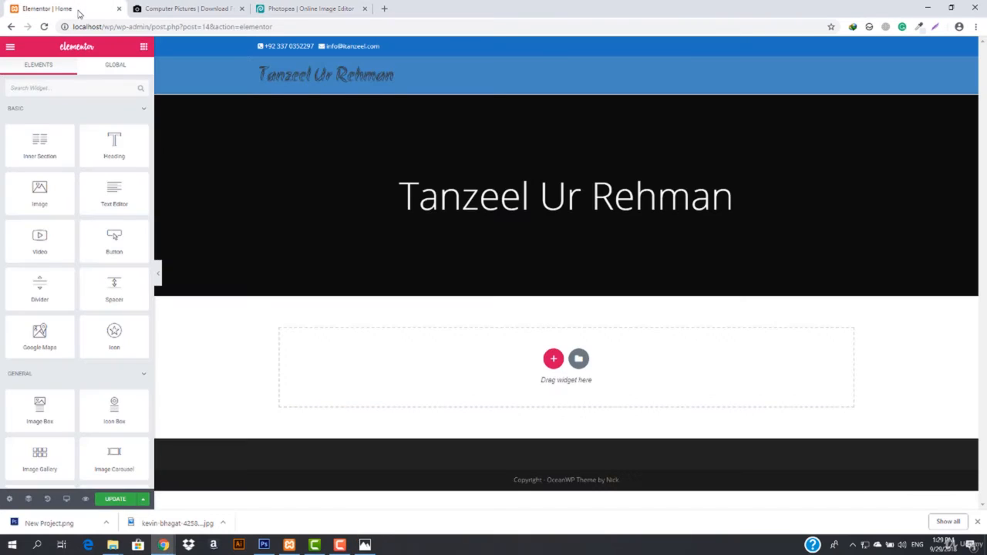
right_click(235, 183)
click(270, 193)
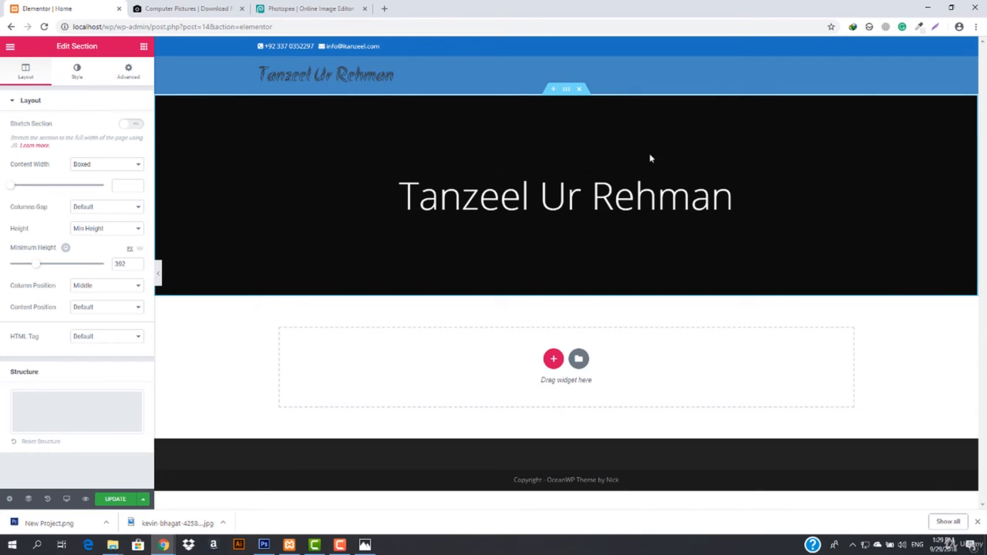
click(76, 80)
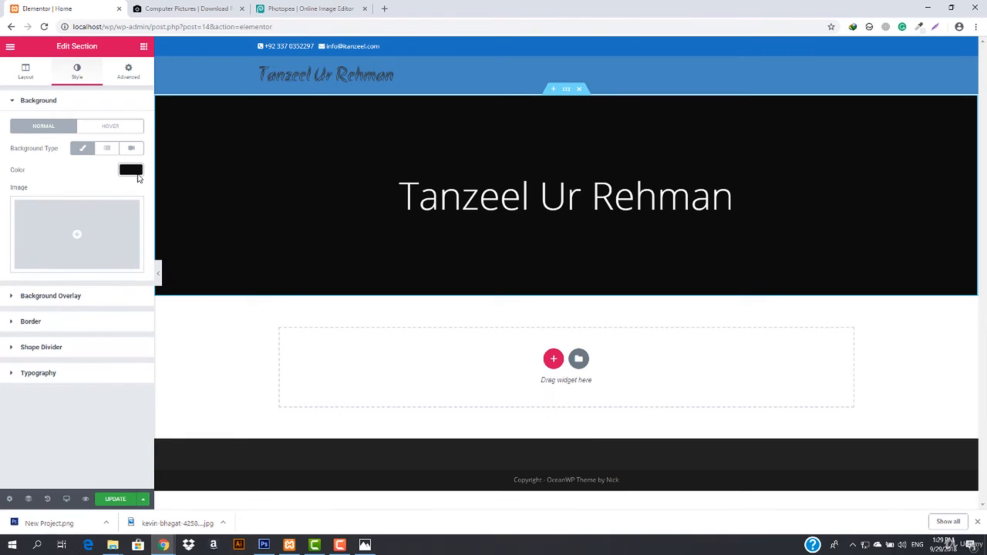
click(81, 237)
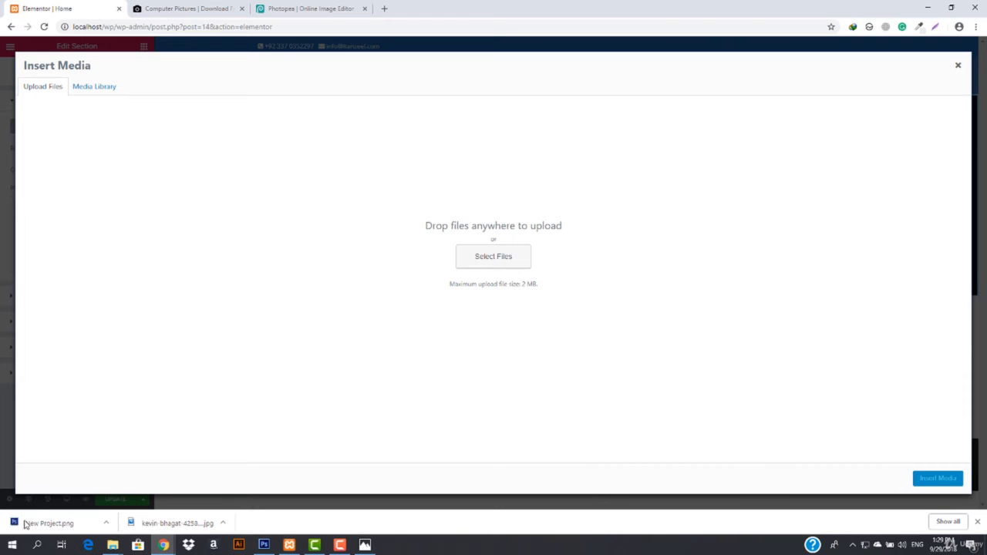
drag(59, 526, 375, 366)
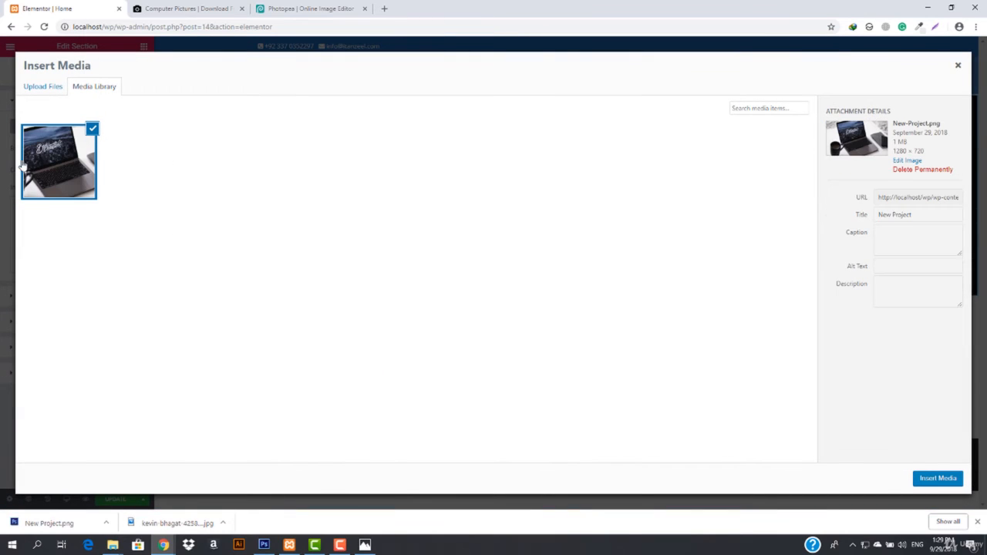
click(935, 479)
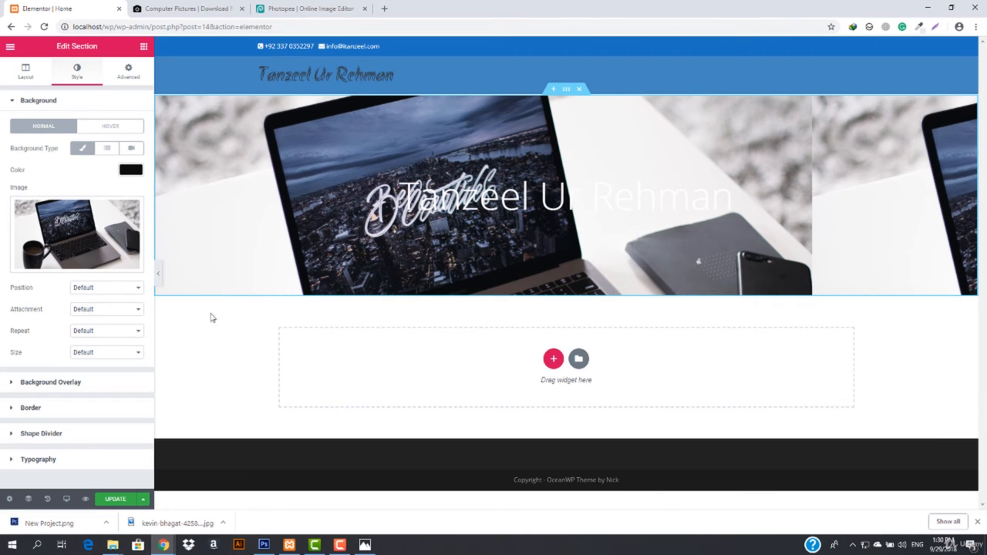
- Set the section background image's attachment to Fixed and its size to Cover
click(124, 291)
click(123, 291)
click(104, 310)
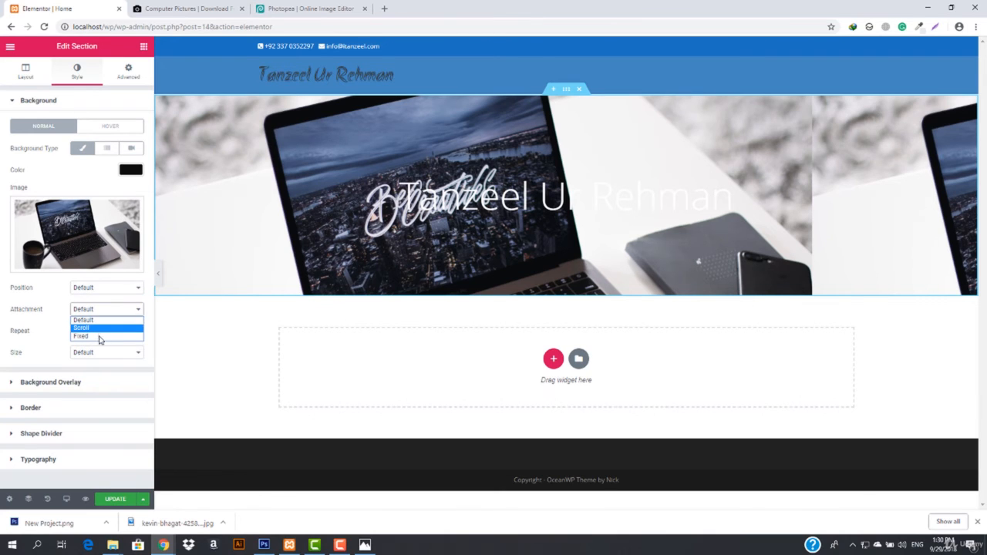
click(99, 337)
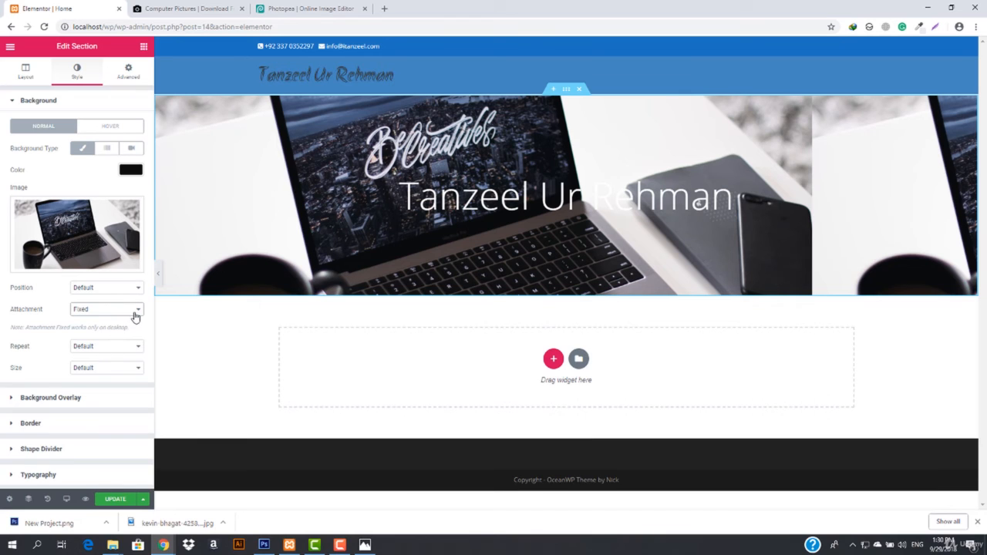
click(111, 367)
click(103, 395)
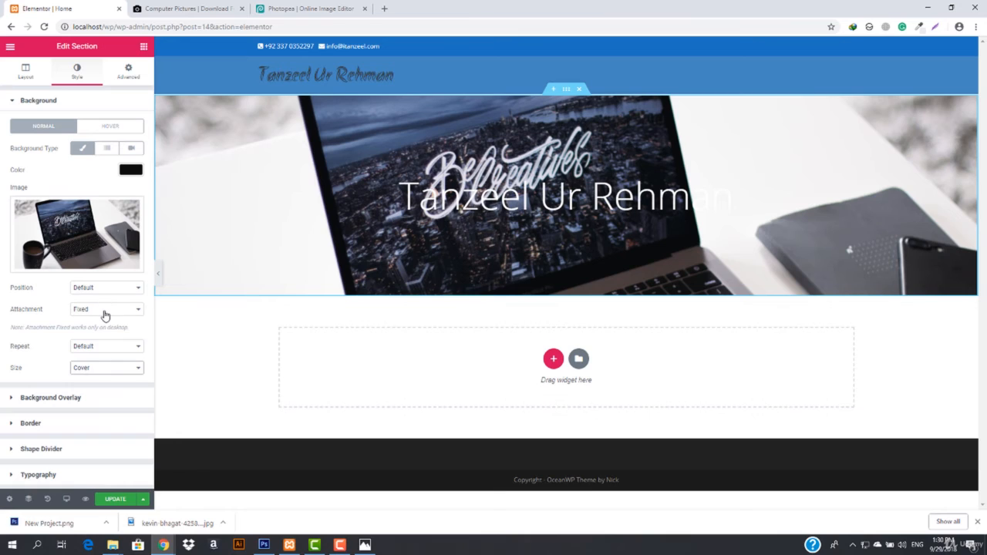
click(95, 370)
click(95, 371)
- Add a classic background overlay to the section in black (#000000) with an opacity of 0.74
click(65, 397)
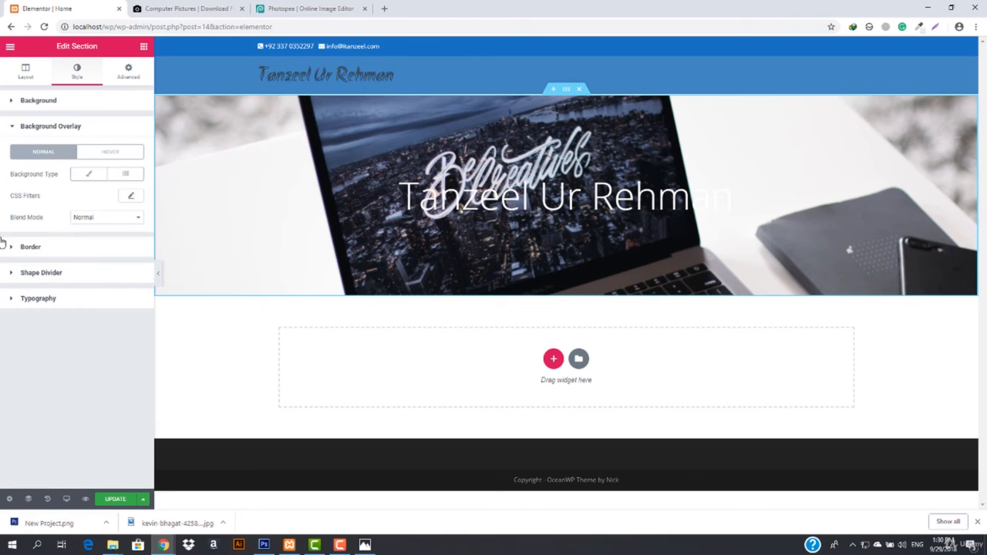
click(86, 176)
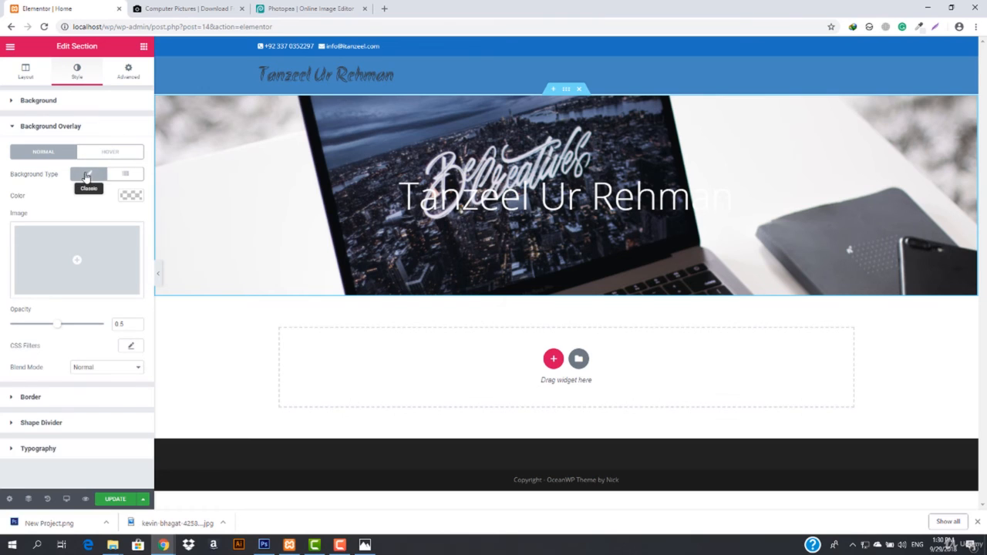
click(131, 197)
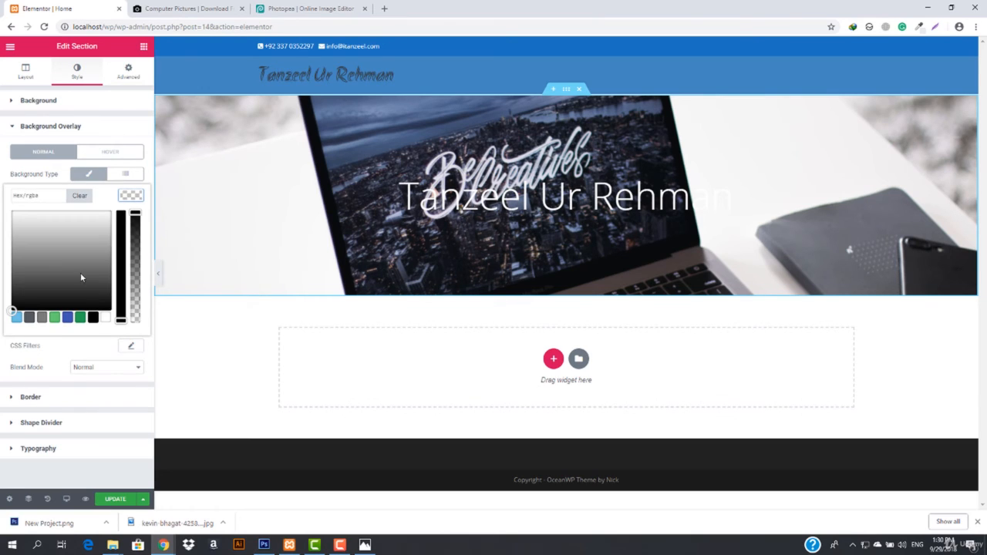
click(93, 316)
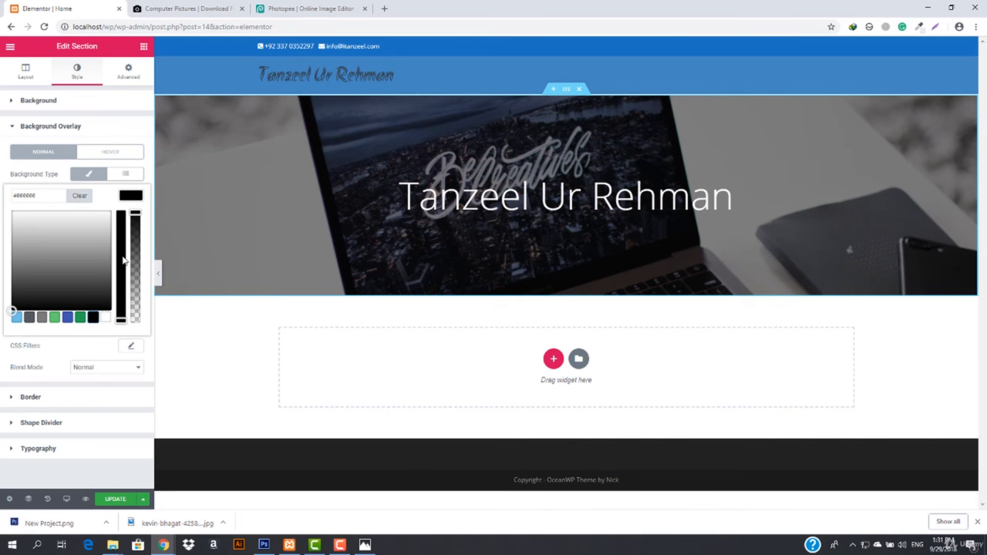
click(131, 197)
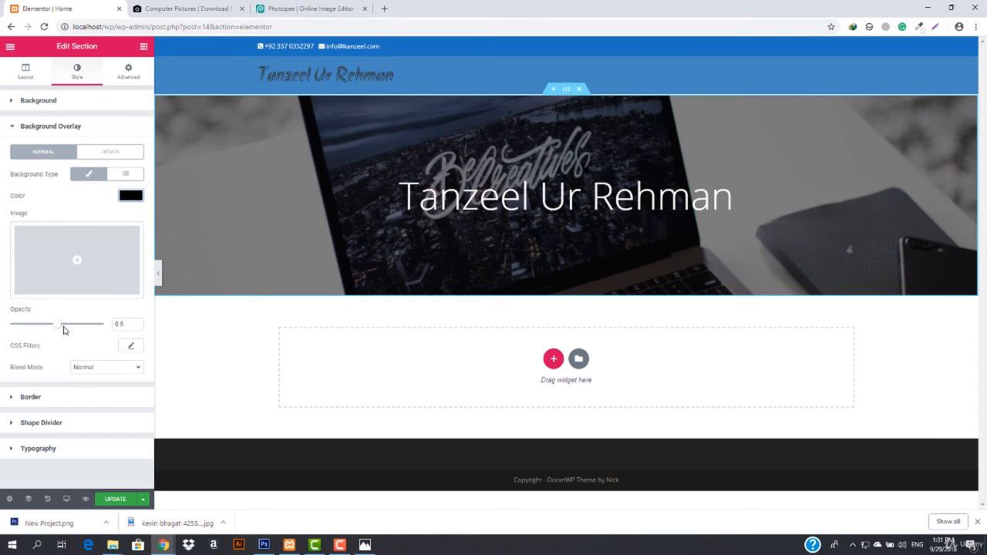
drag(59, 324, 82, 330)
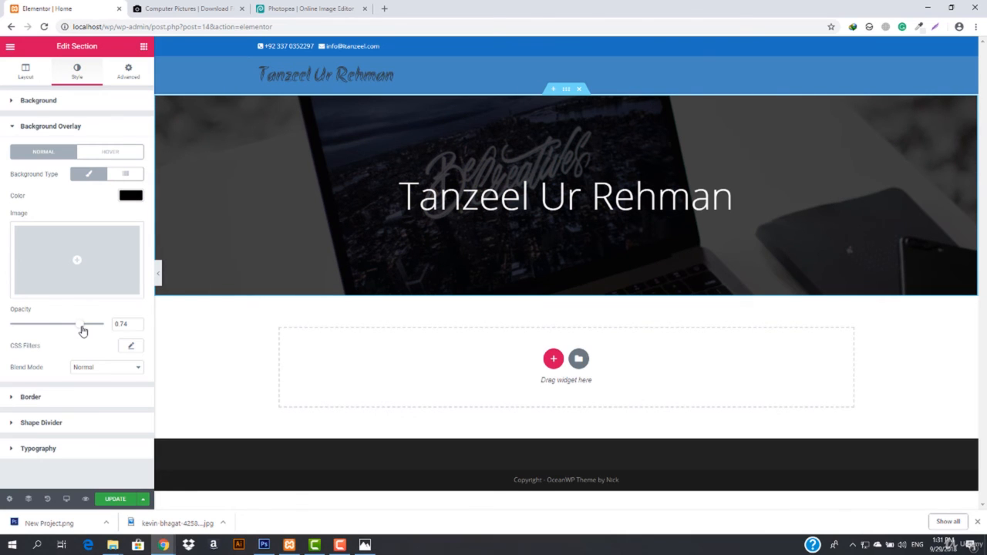
- Look over the CSS filter options of the background overlay
click(131, 347)
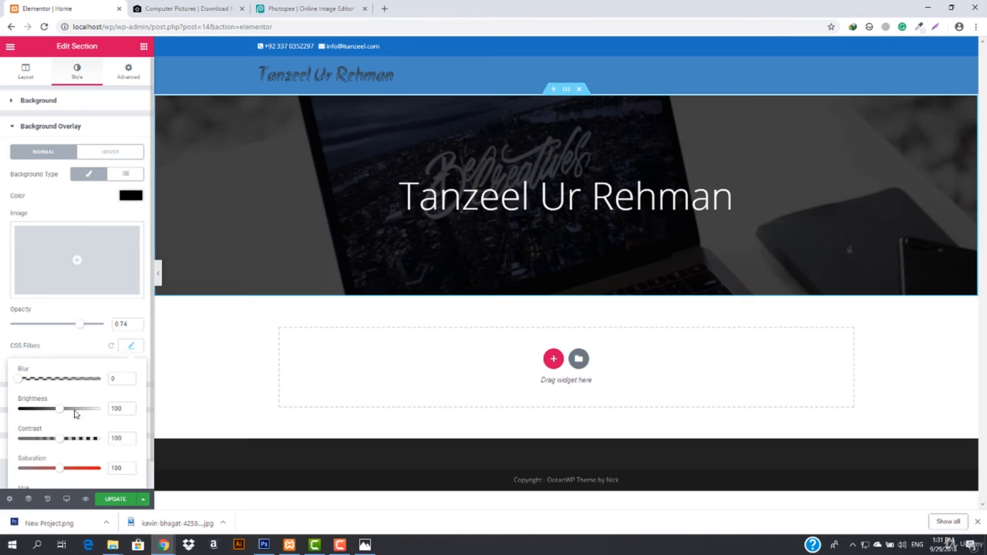
scroll(75, 414, down, 1)
click(131, 323)
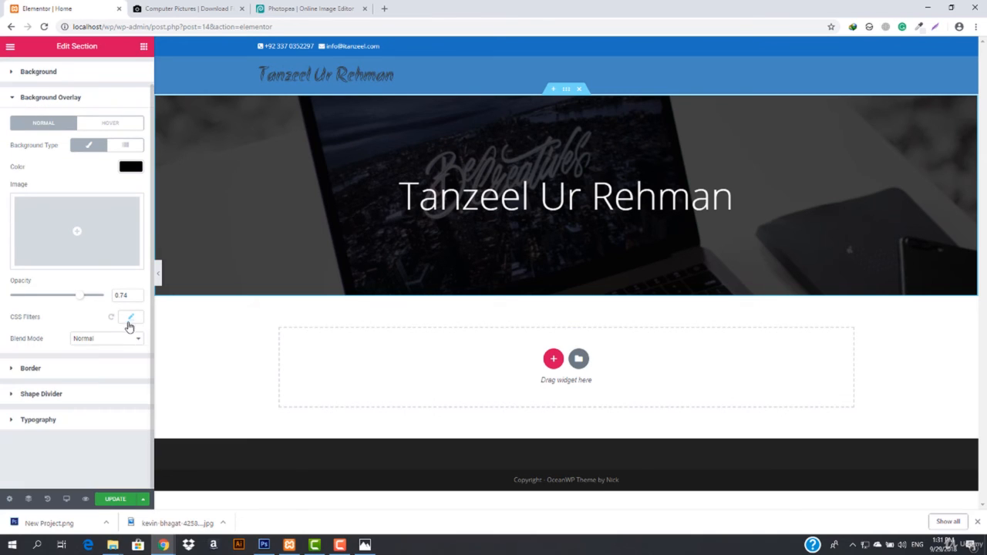
- Try the Multiply and Screen blend modes on the background overlay and restore Normal
click(121, 340)
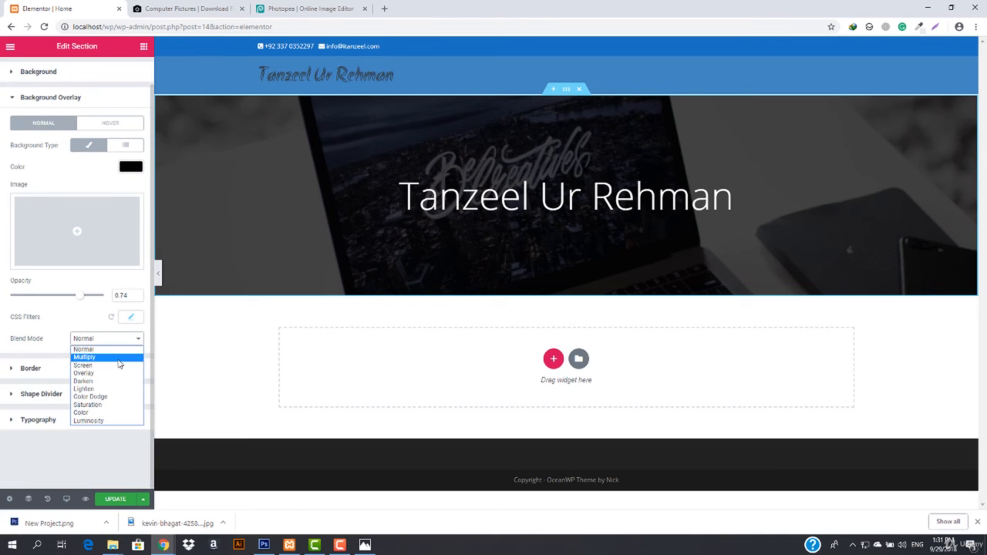
click(122, 357)
click(112, 372)
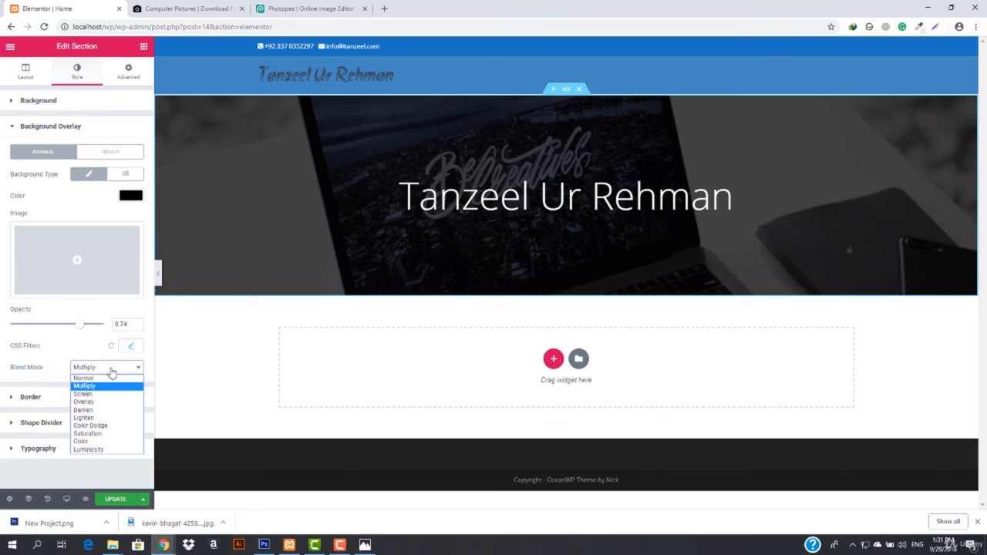
click(102, 394)
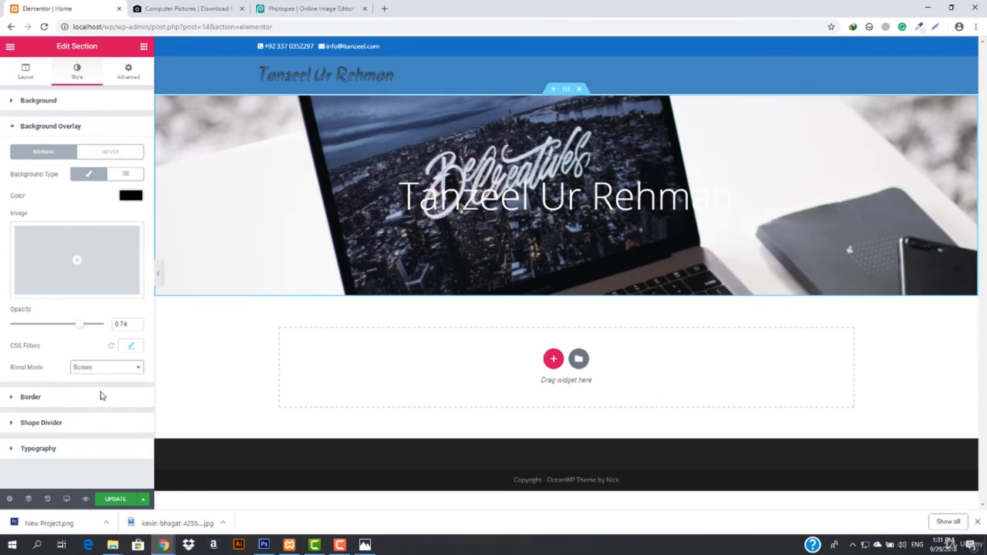
click(106, 370)
click(101, 378)
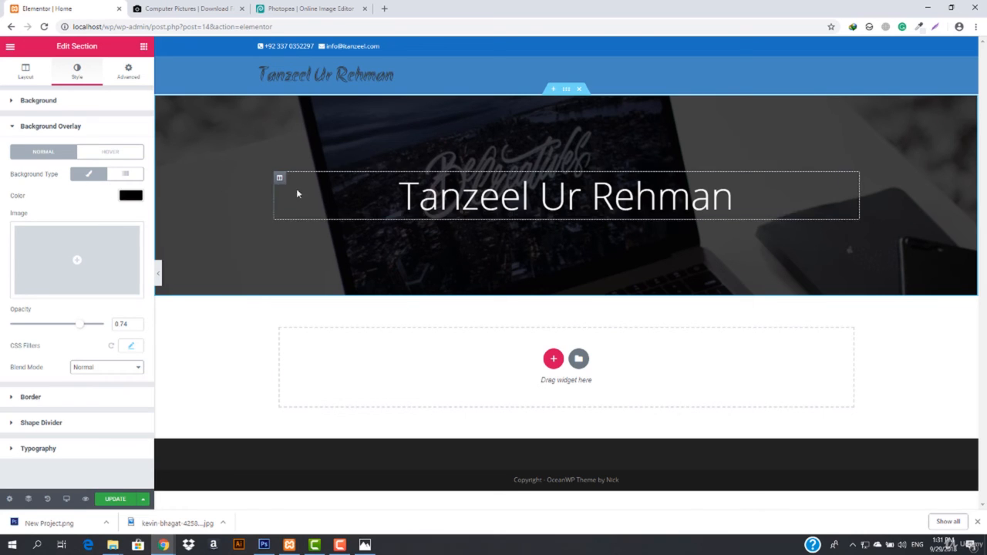
- Change the background overlay to a gradient and set its second color to light blue (#6ec1e4)
click(126, 176)
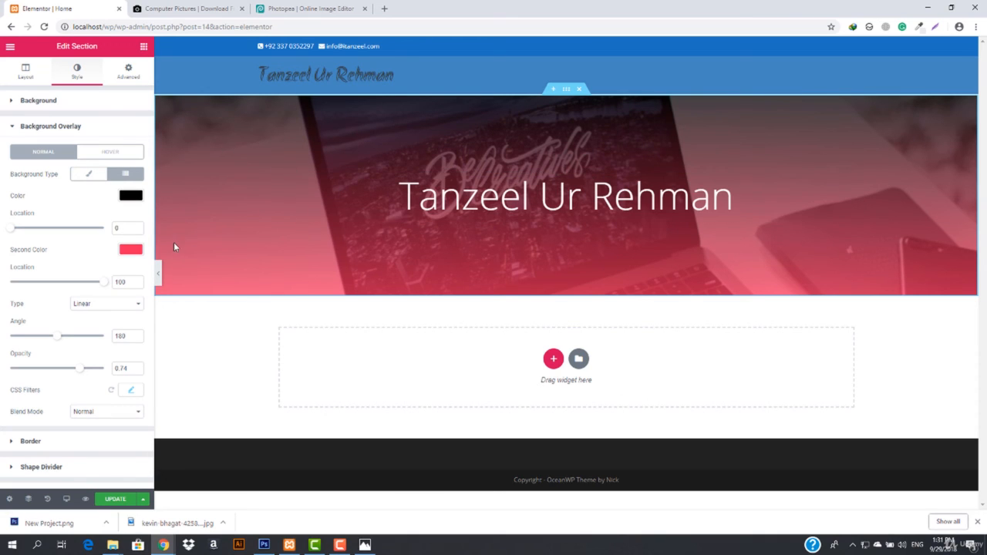
click(130, 249)
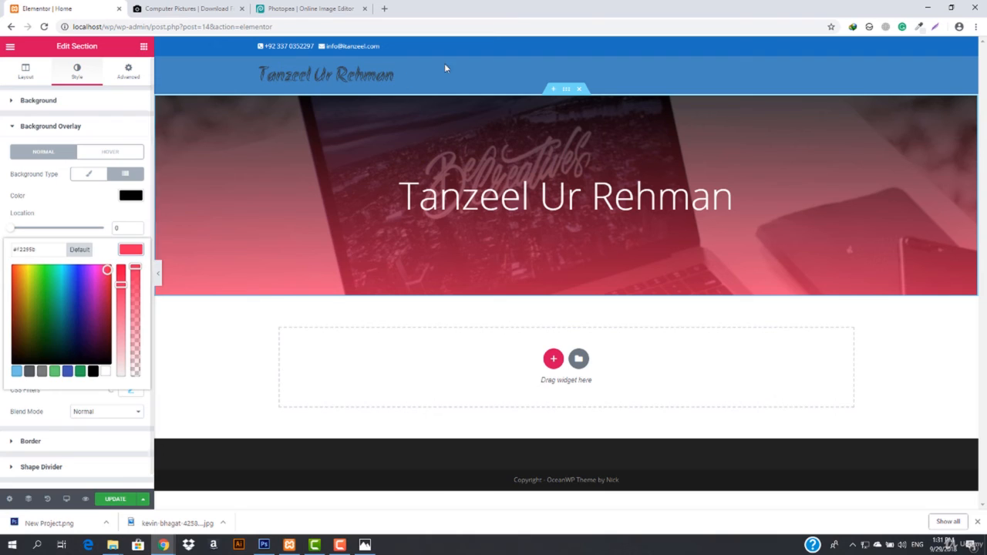
click(17, 372)
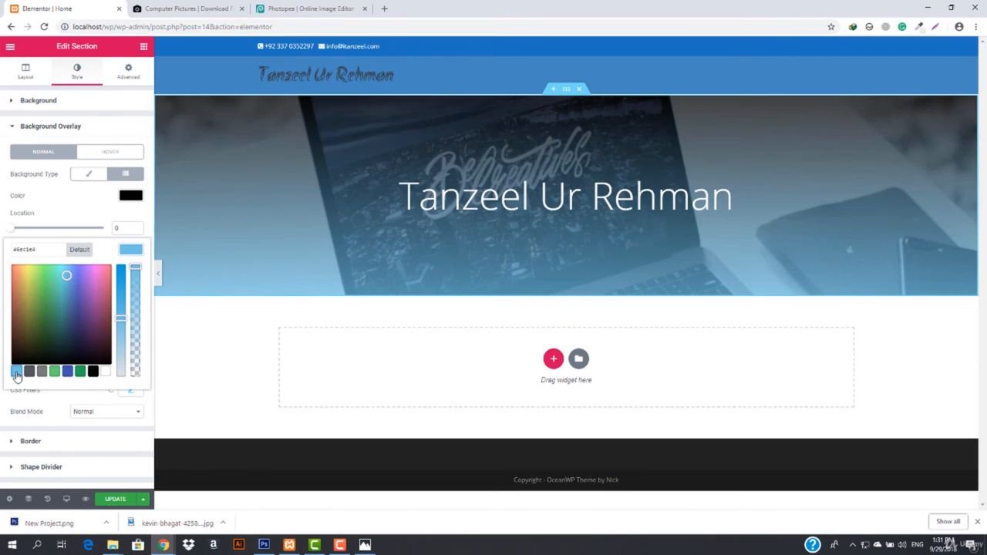
click(124, 258)
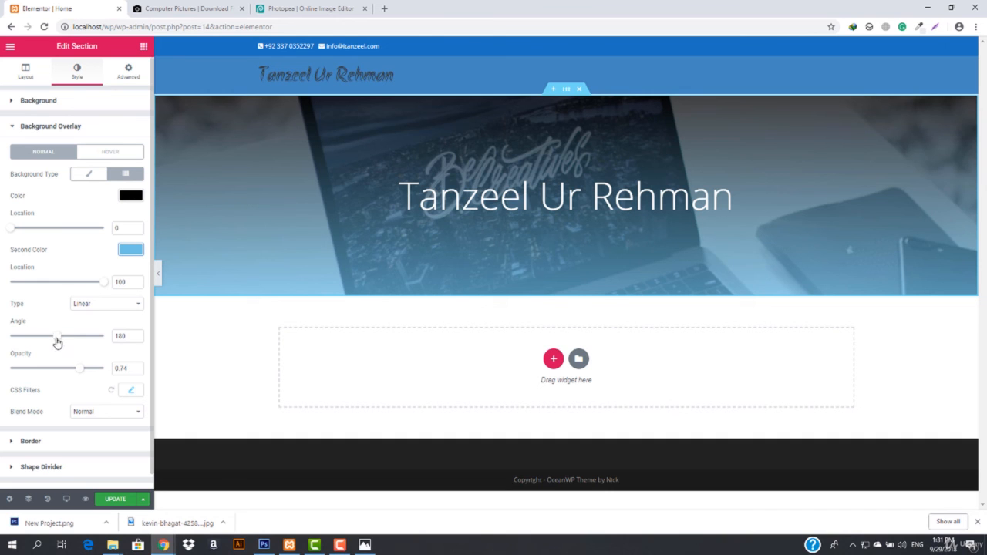
- Try a 90° angle for the gradient overlay, with the second color changed to medium blue at location 34
drag(59, 336, 35, 337)
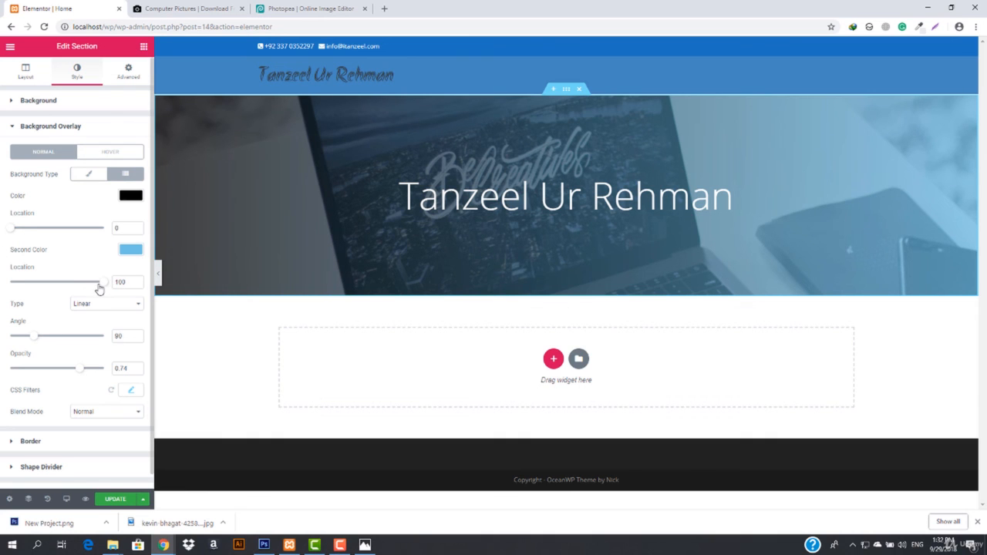
drag(99, 287, 40, 284)
click(130, 249)
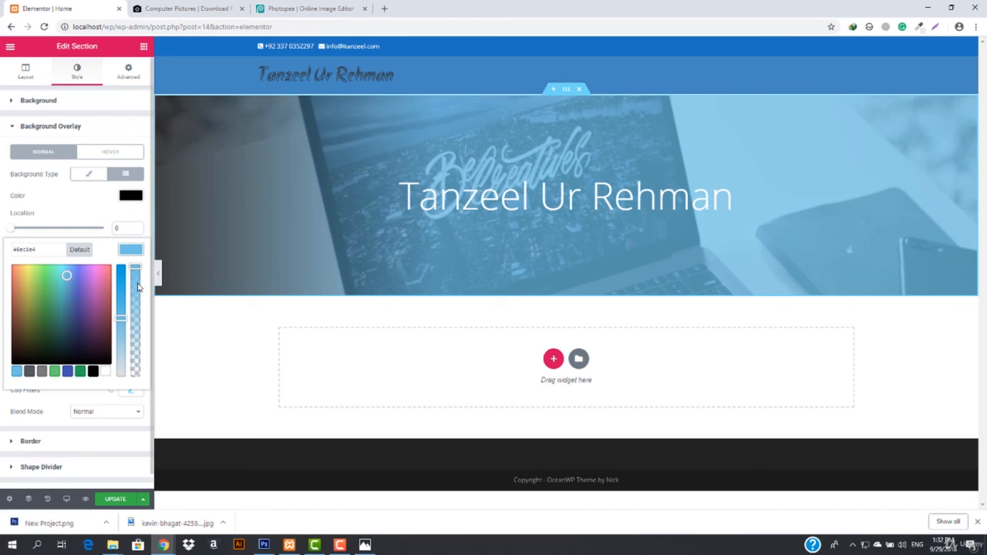
mouse_move(120, 316)
mouse_down()
mouse_move(125, 301)
mouse_move(114, 369)
mouse_move(121, 266)
mouse_move(121, 303)
mouse_up()
click(138, 255)
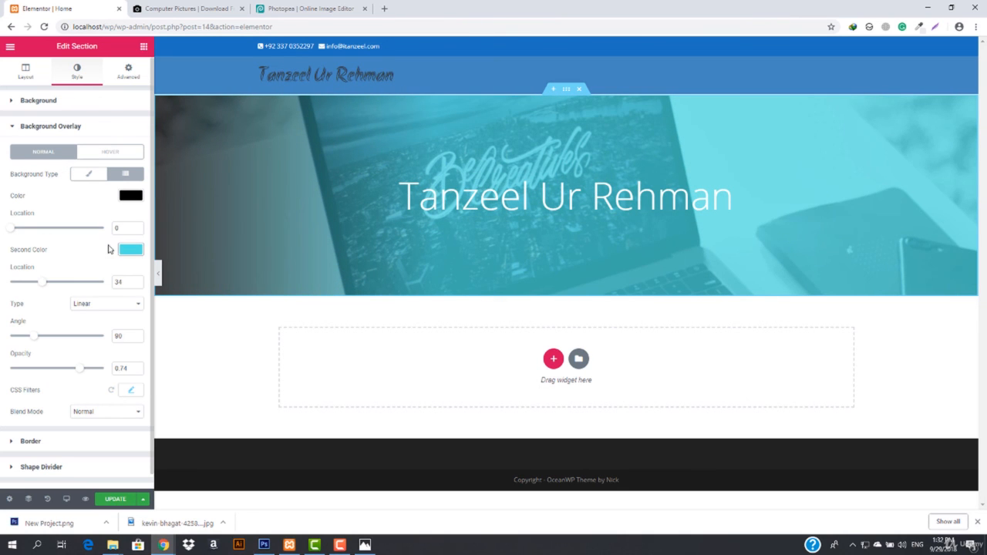
click(125, 256)
drag(75, 284, 70, 282)
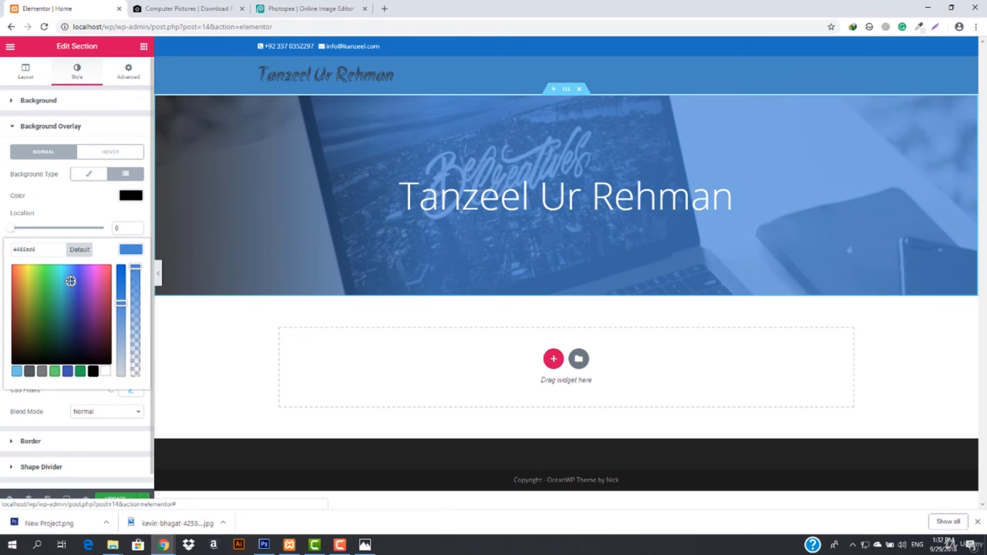
click(129, 253)
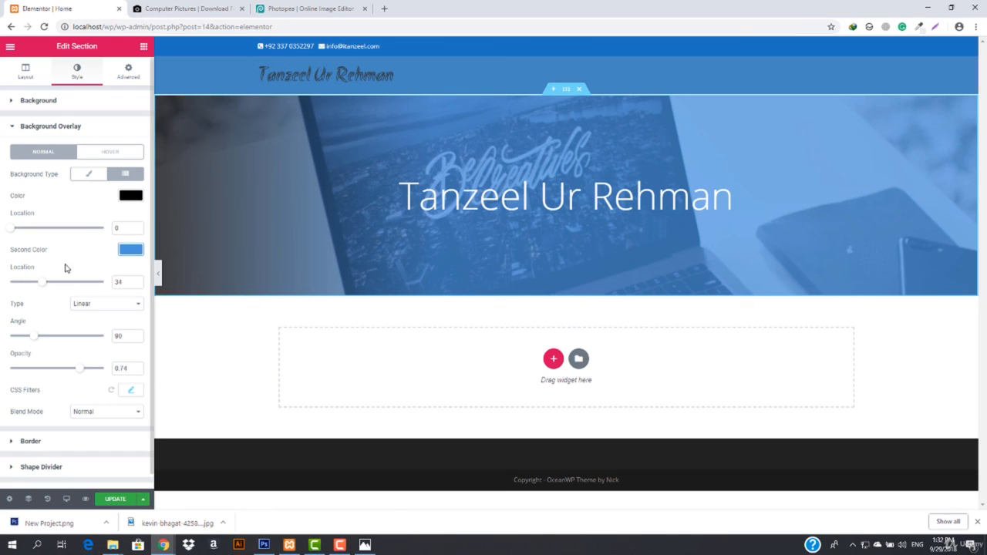
- Try gradient locations of 39 for black and 47 for blue at a 170° angle, and preview the page without the editing panel
drag(38, 285, 54, 289)
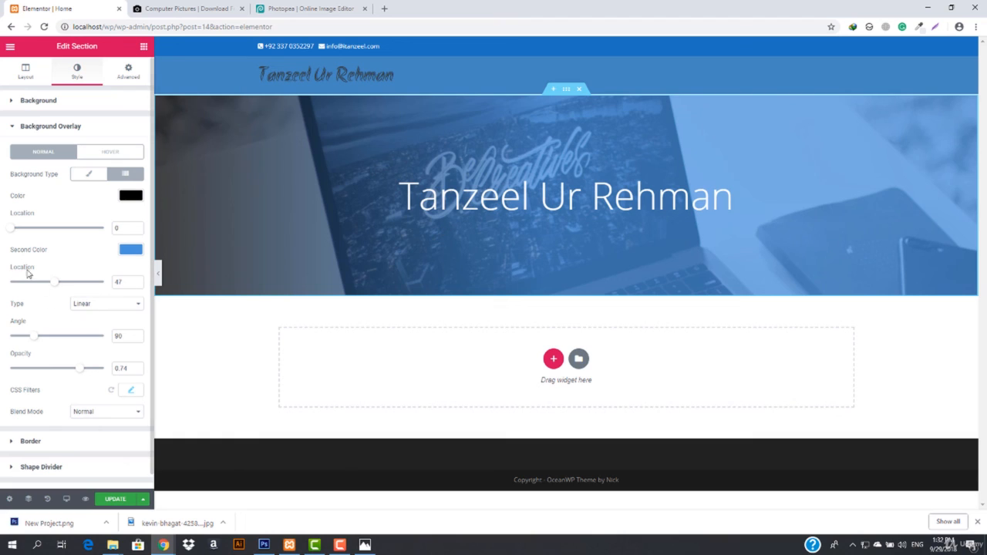
drag(14, 231, 80, 236)
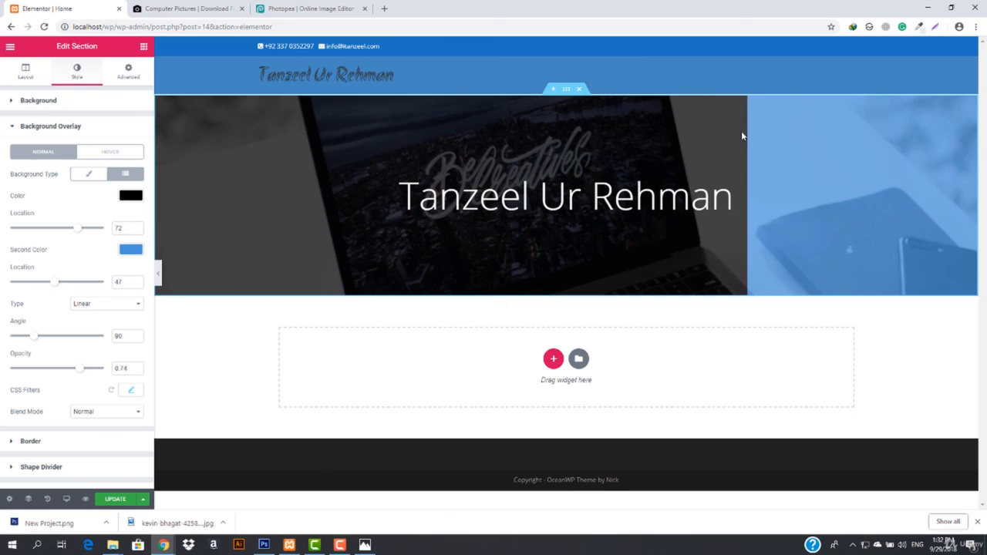
drag(79, 228, 47, 229)
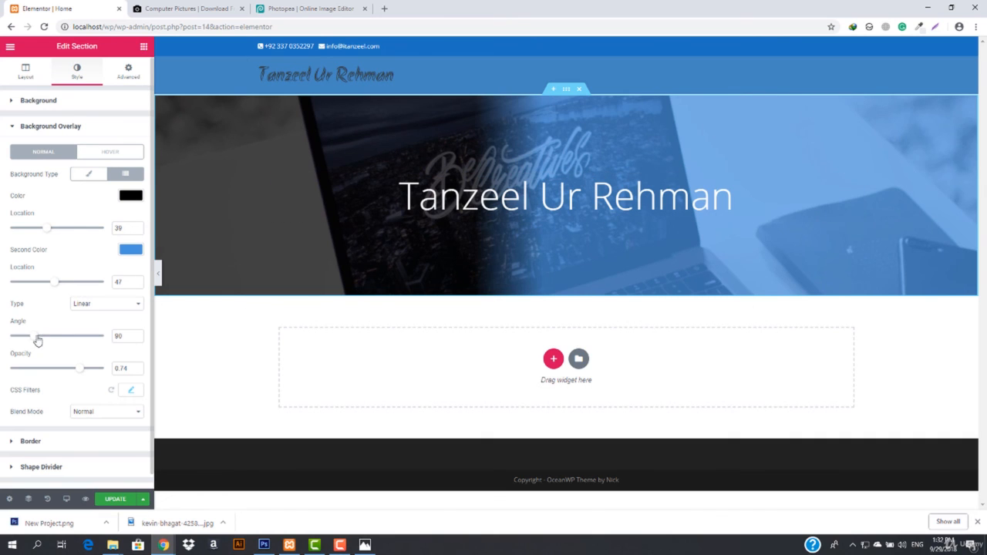
drag(37, 339, 58, 341)
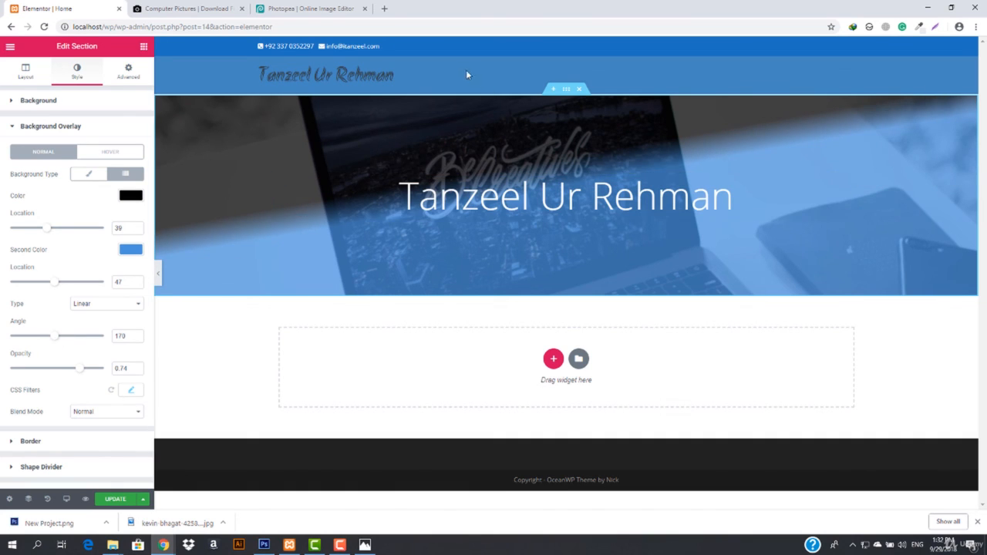
click(158, 274)
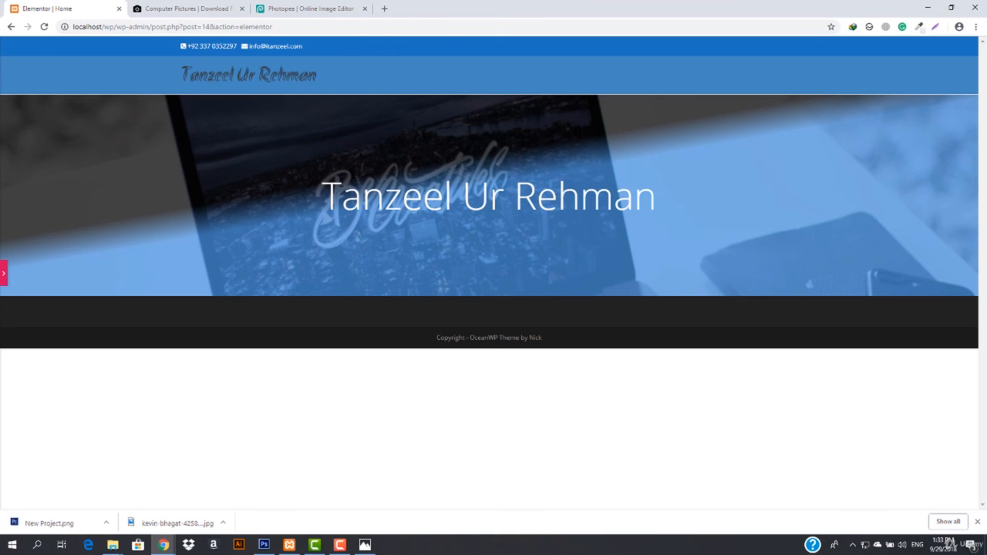
click(3, 274)
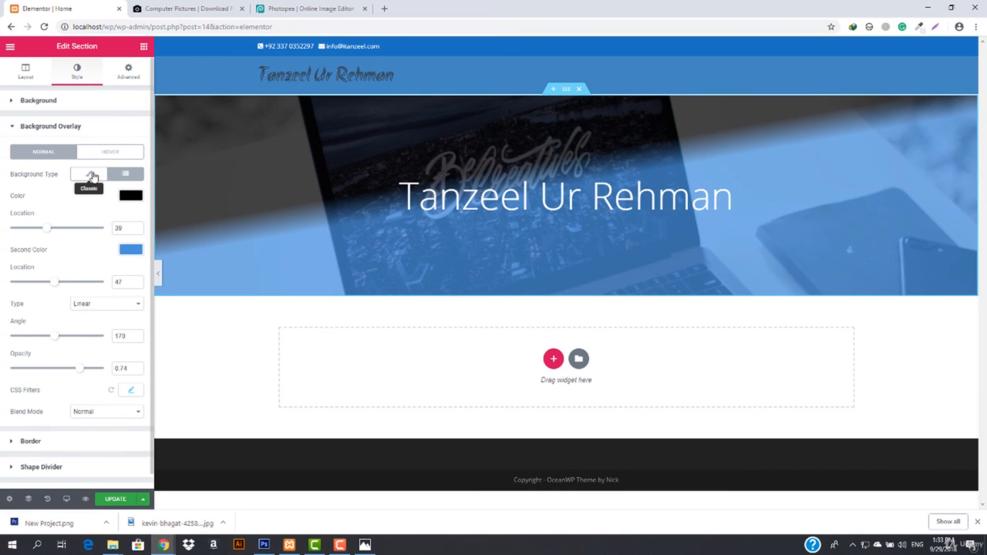
- Switch the background overlay to classic with a vivid blue color and an opacity of 0.53
click(91, 175)
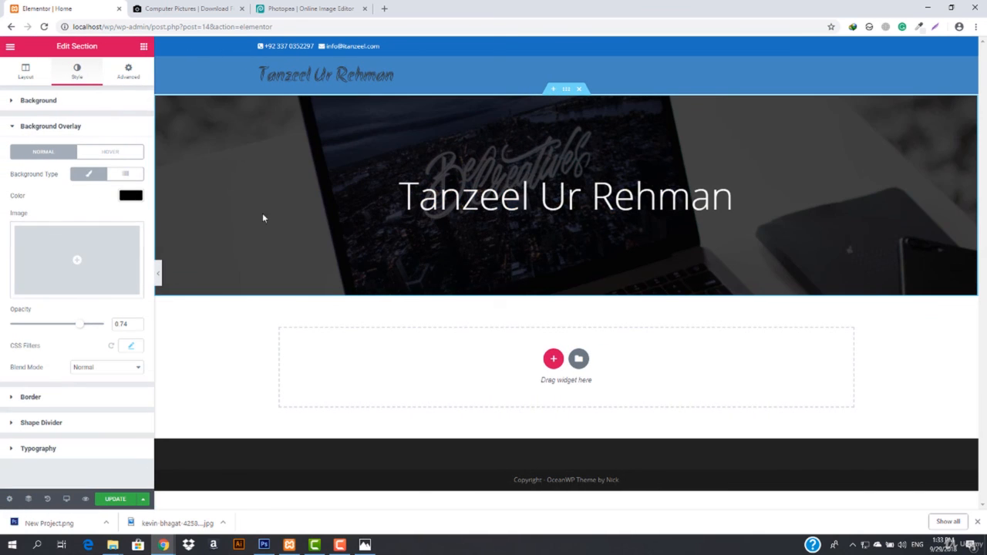
click(130, 196)
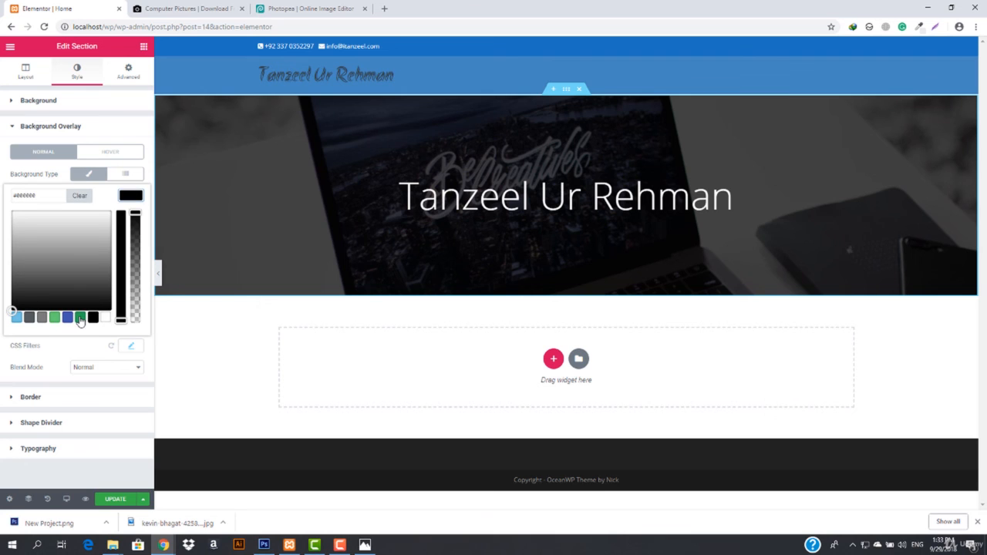
click(16, 317)
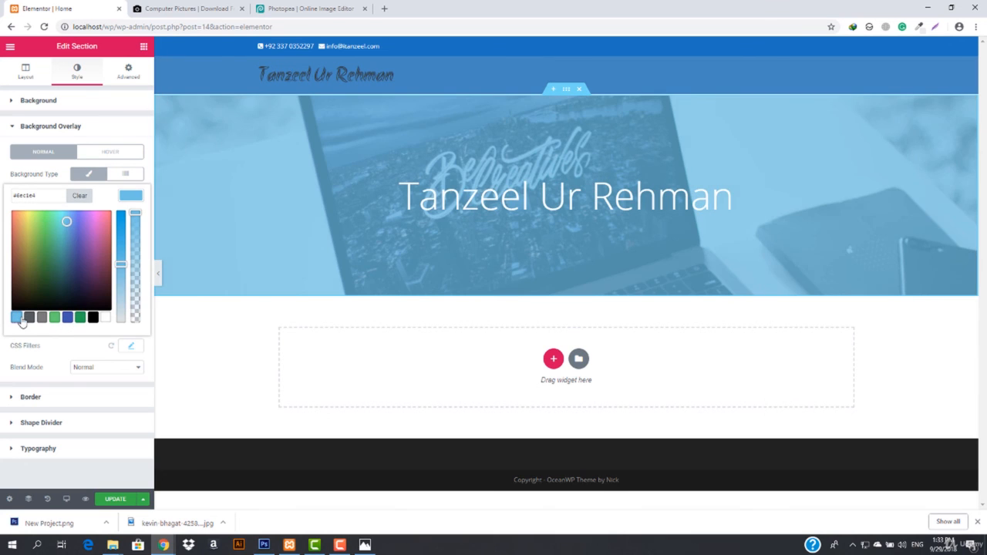
drag(126, 262, 123, 210)
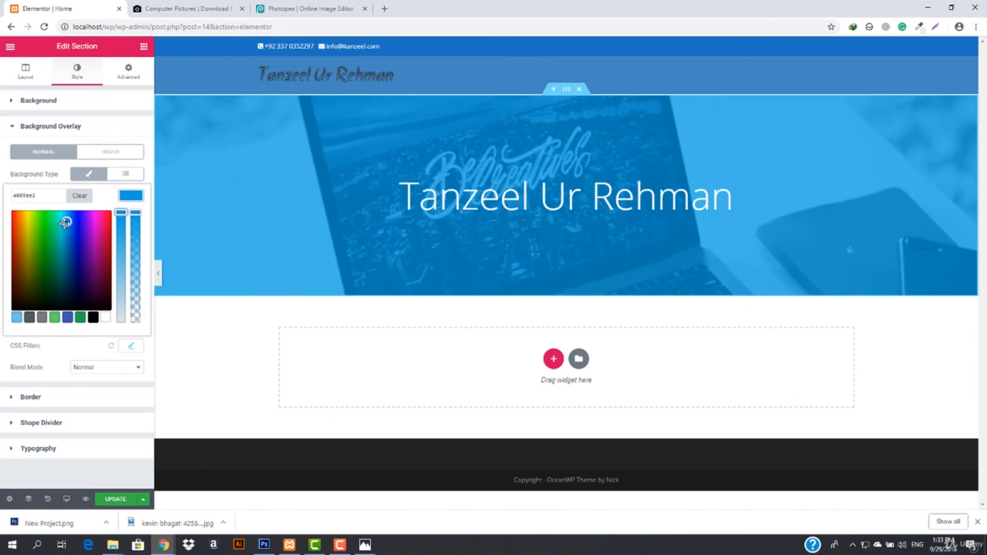
drag(67, 223, 69, 222)
click(129, 198)
drag(79, 322, 61, 323)
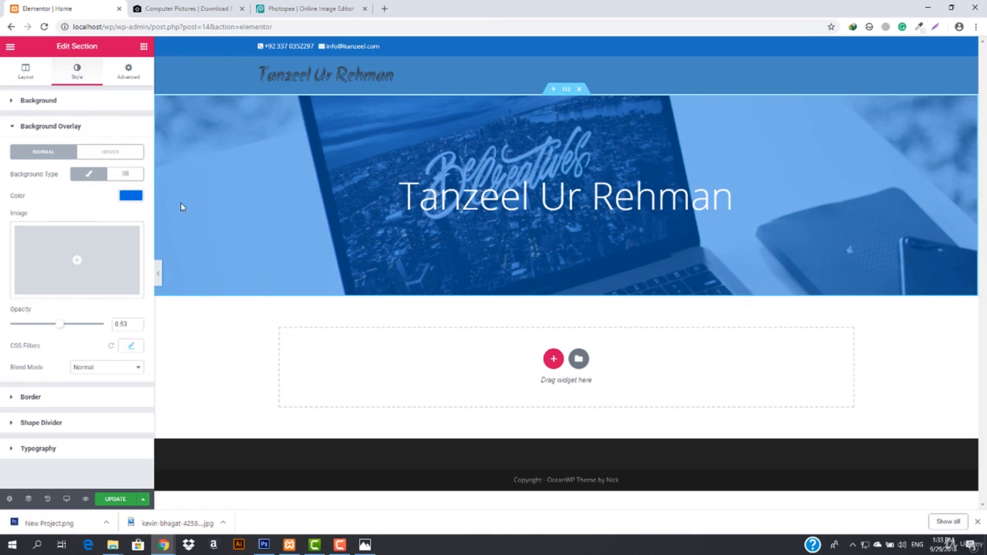
- Fine-tune the classic overlay color to a slightly less saturated blue
click(130, 195)
drag(121, 209, 121, 231)
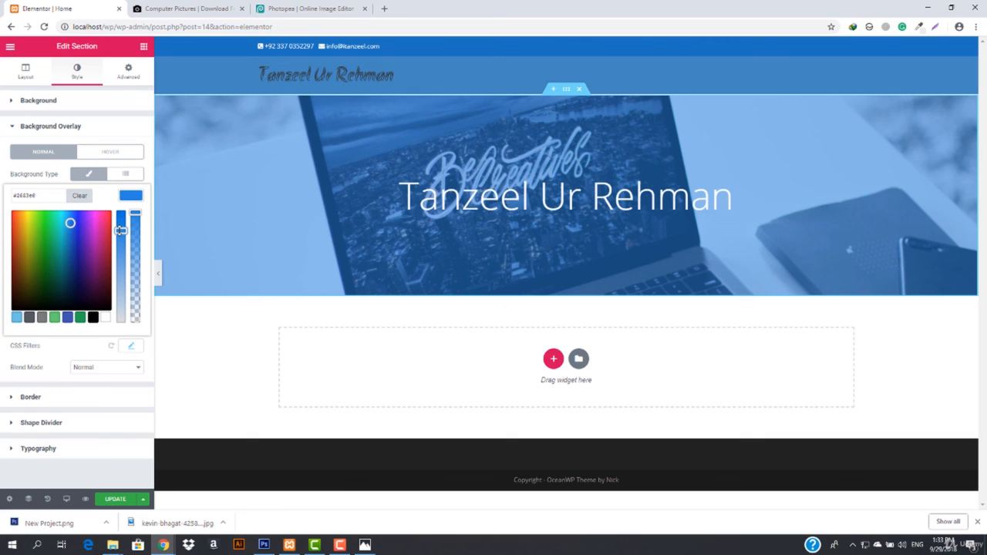
drag(122, 231, 121, 218)
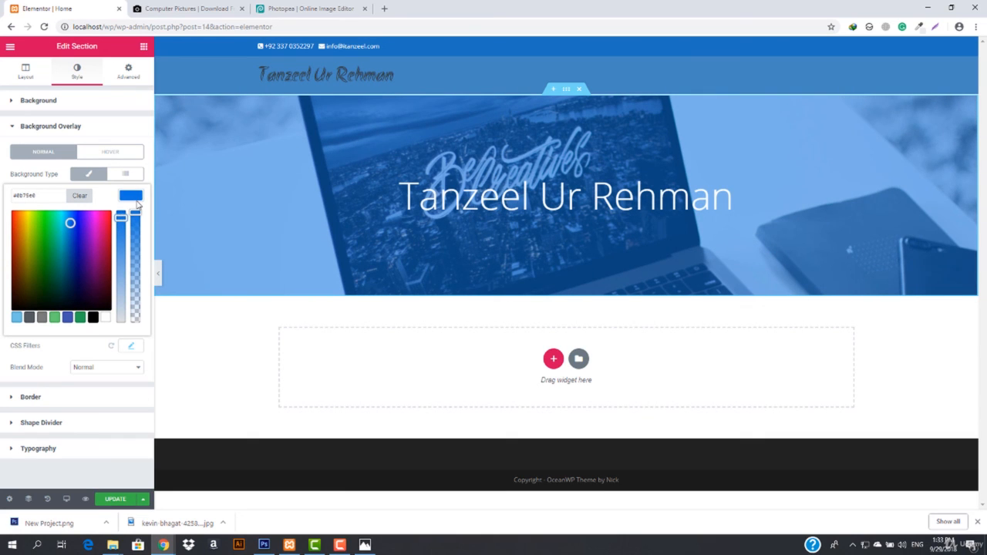
click(261, 220)
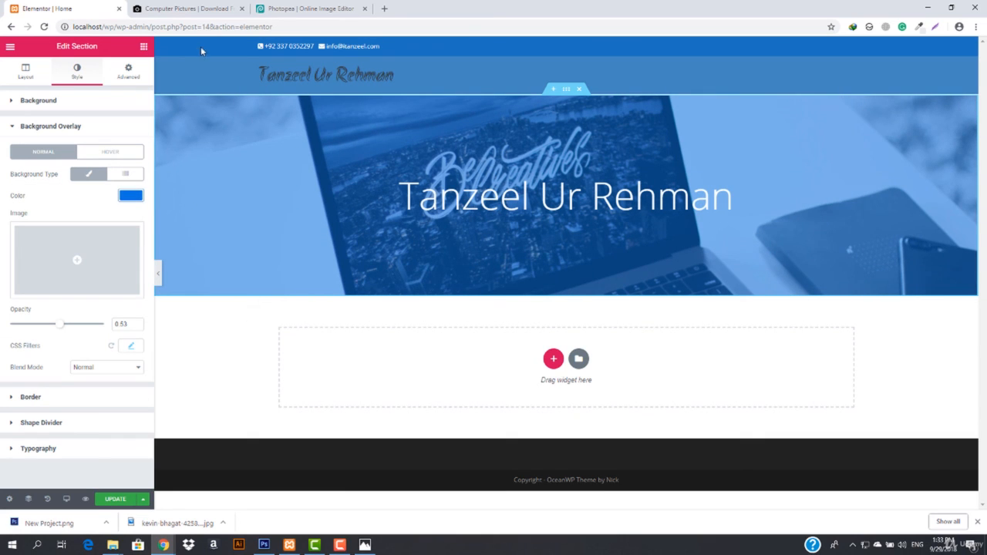